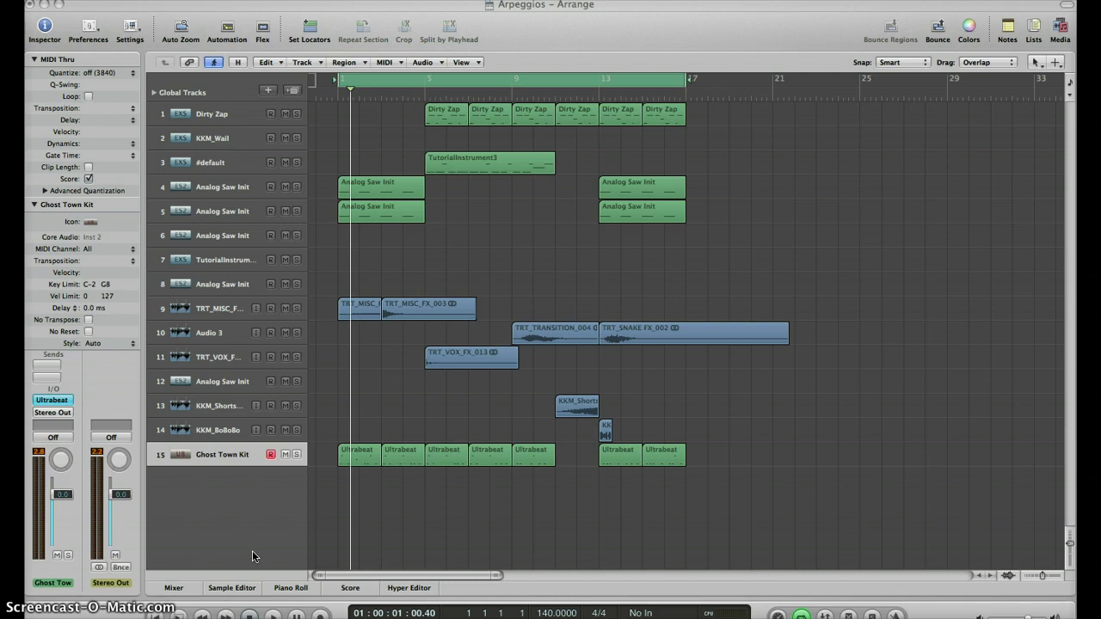
Play back the arrangement and select the Dirty Zap and Ghost Town Kit tracks in turn
click(393, 290)
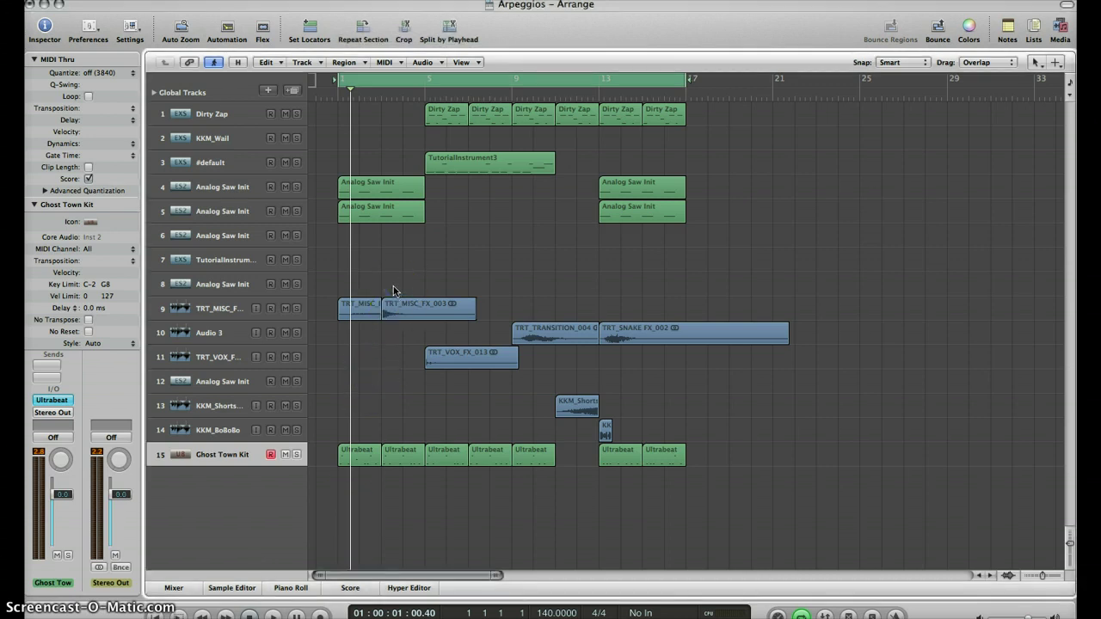
key(space)
click(225, 115)
click(212, 453)
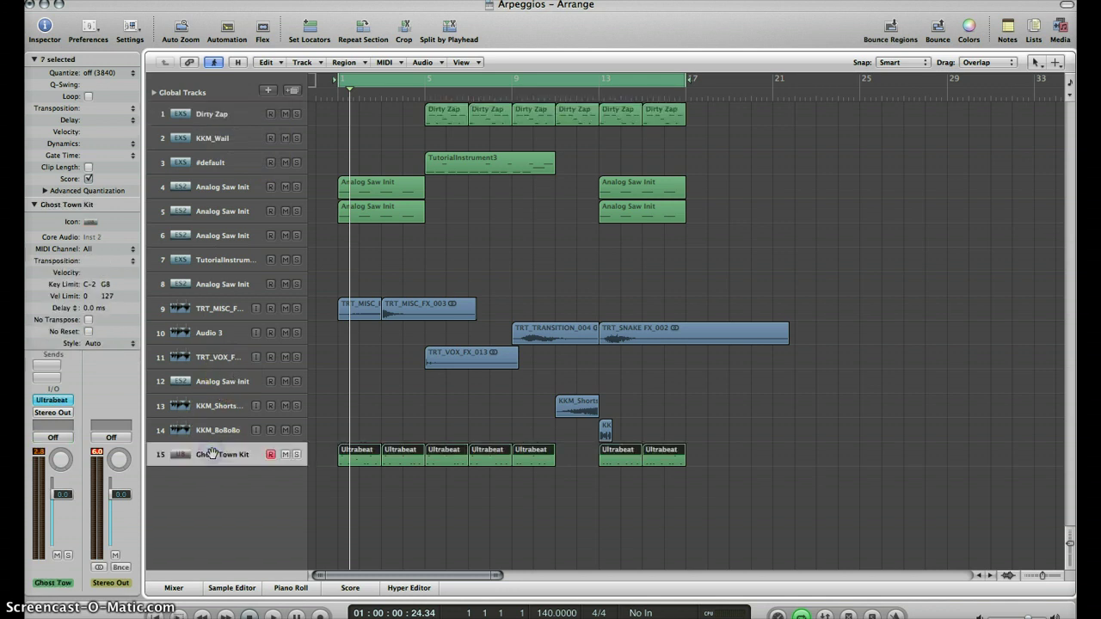
drag(547, 358, 527, 291)
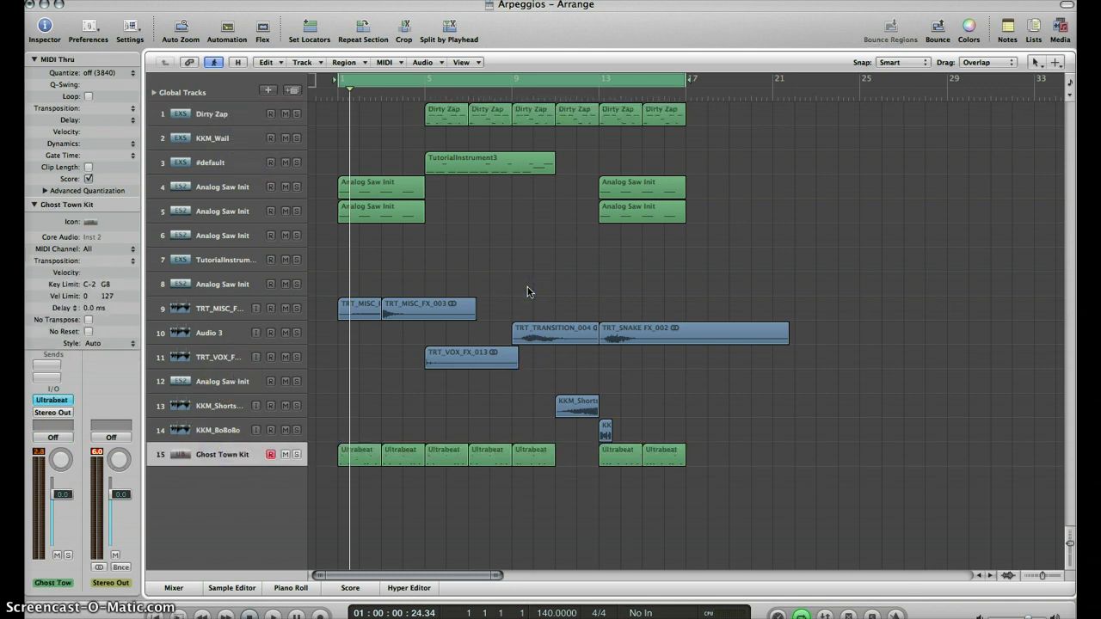
Open the Ultrabeat instrument of the Ghost Town Kit track and reposition its window
click(216, 430)
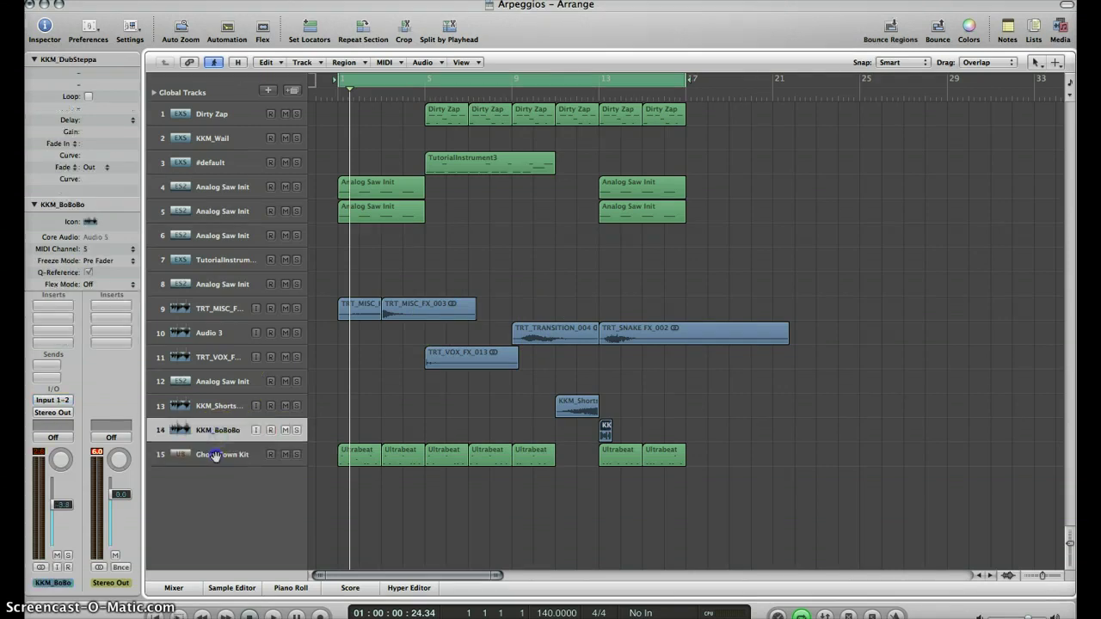
click(215, 454)
click(53, 401)
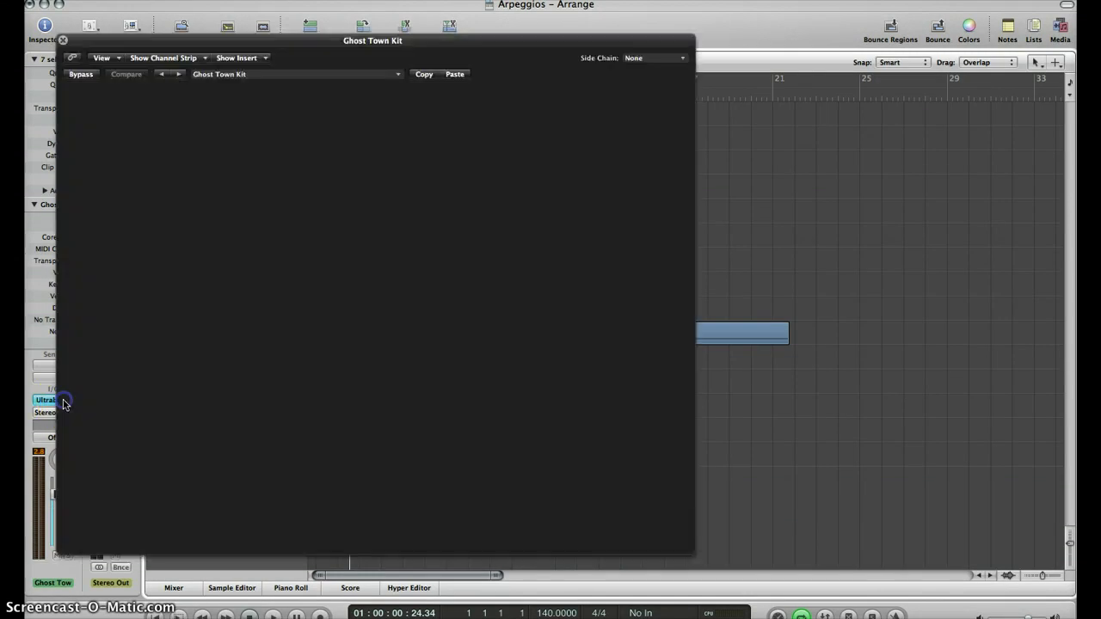
drag(307, 42, 372, 33)
Look at the available Ultrabeat settings and drum kit categories without changing the kit
click(448, 71)
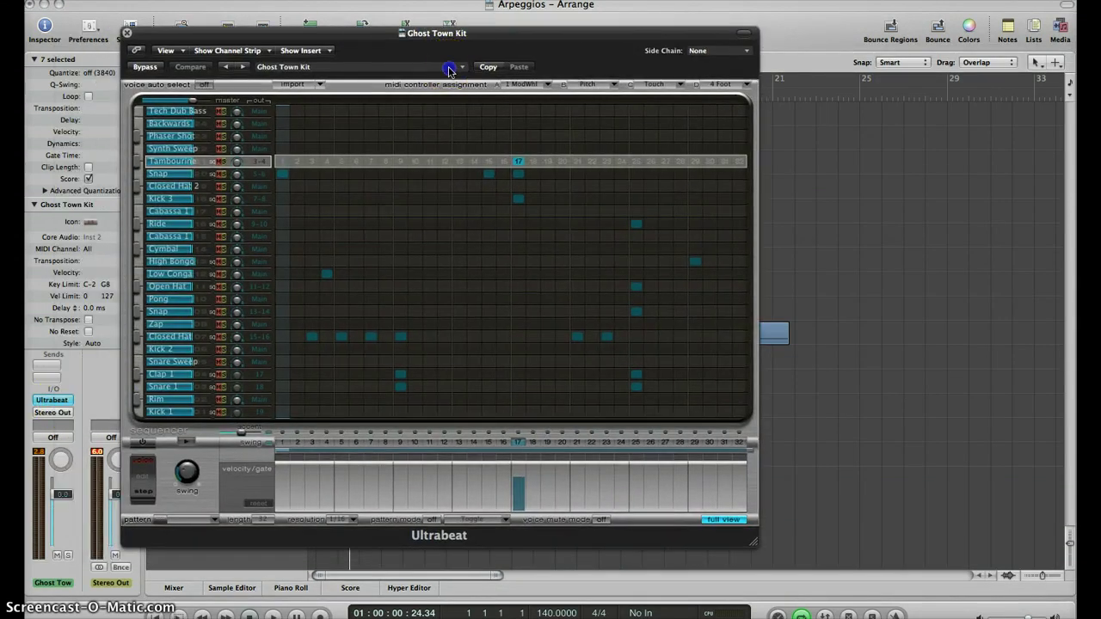
click(421, 55)
click(444, 69)
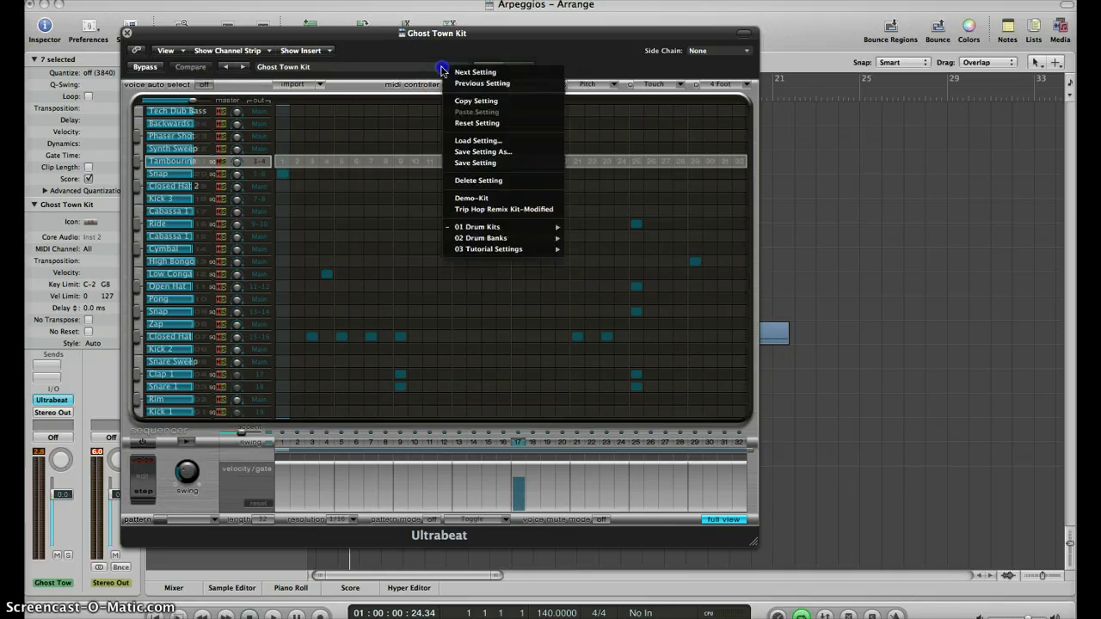
click(372, 53)
drag(362, 37, 381, 28)
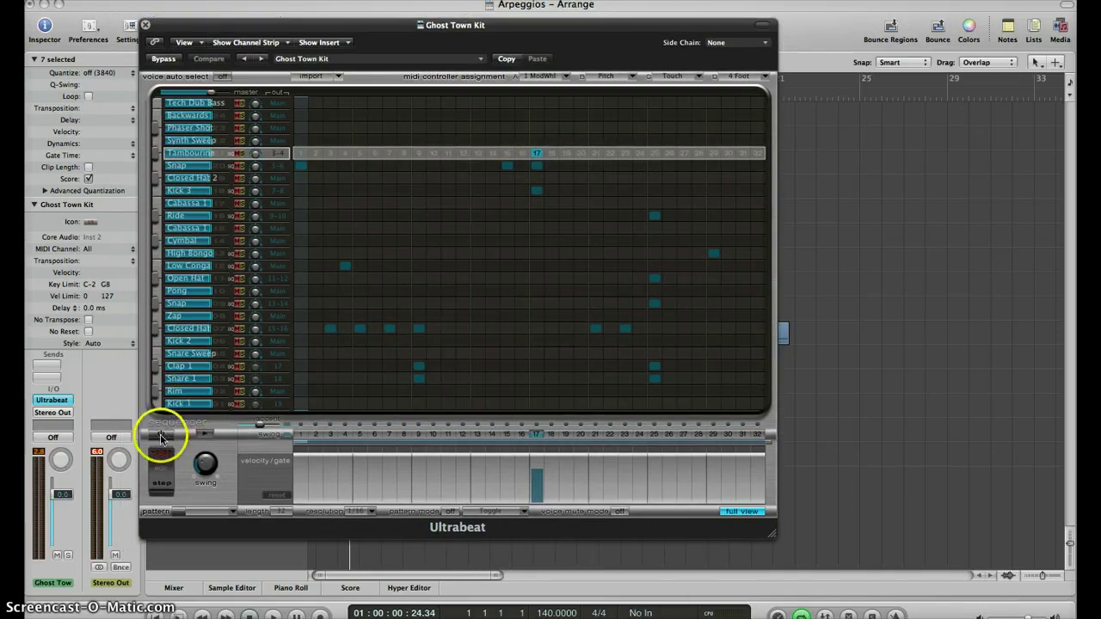
Turn on Ultrabeat's step sequencer and audition its current pattern
click(160, 434)
click(209, 435)
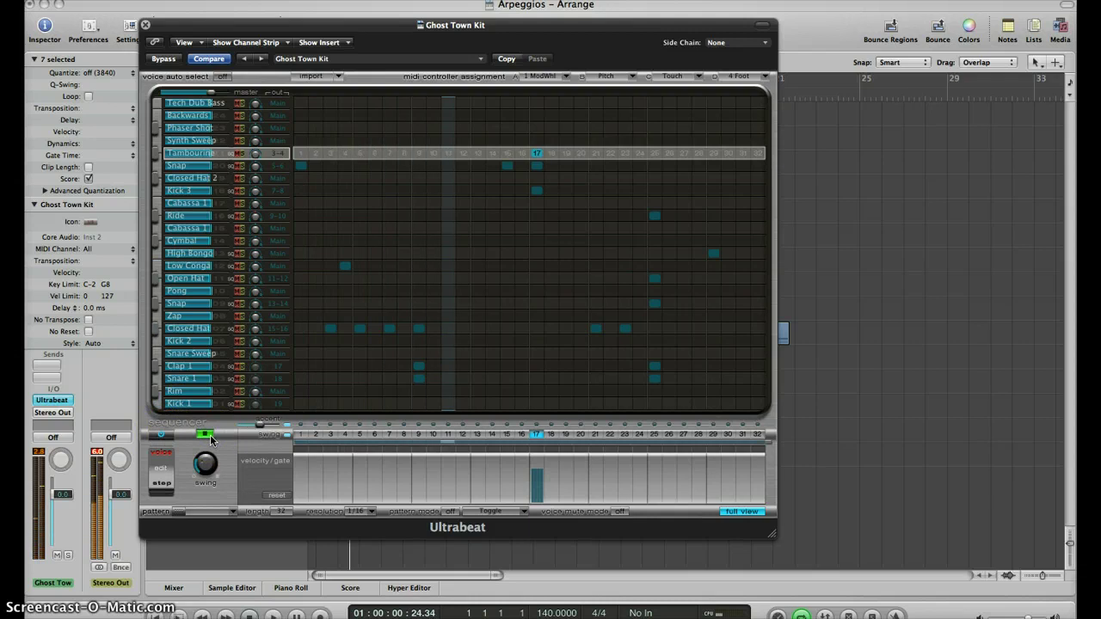
click(210, 434)
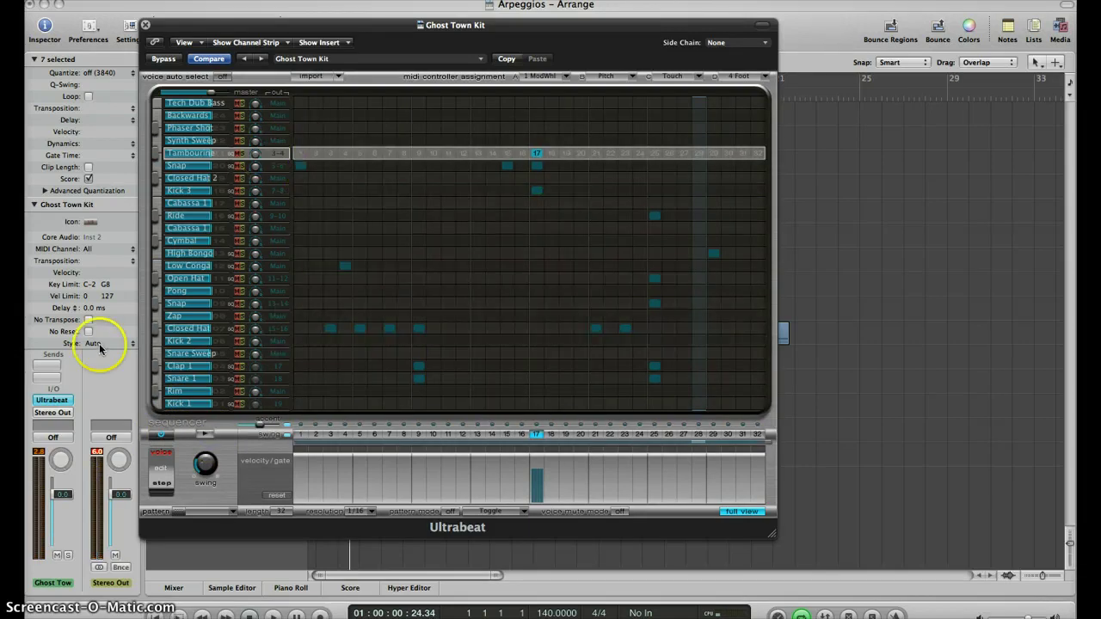
Check the output routing options of the Tambourine and Snap voices and close the Ultrabeat window
click(277, 152)
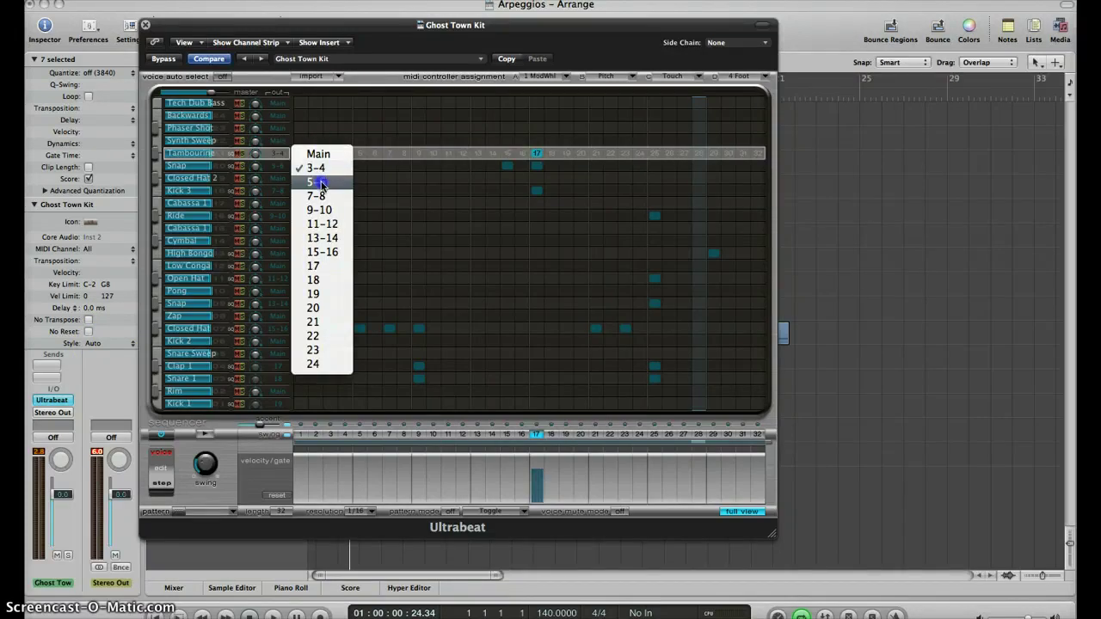
mouse_move(278, 155)
mouse_down()
mouse_move(322, 164)
mouse_move(303, 164)
mouse_up()
click(278, 155)
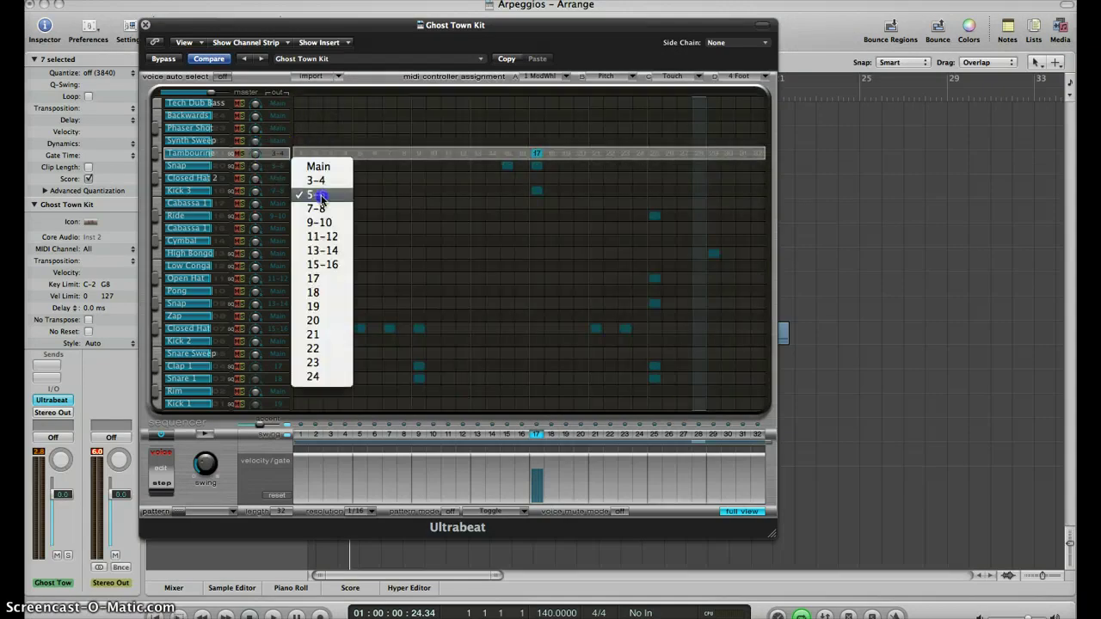
click(346, 117)
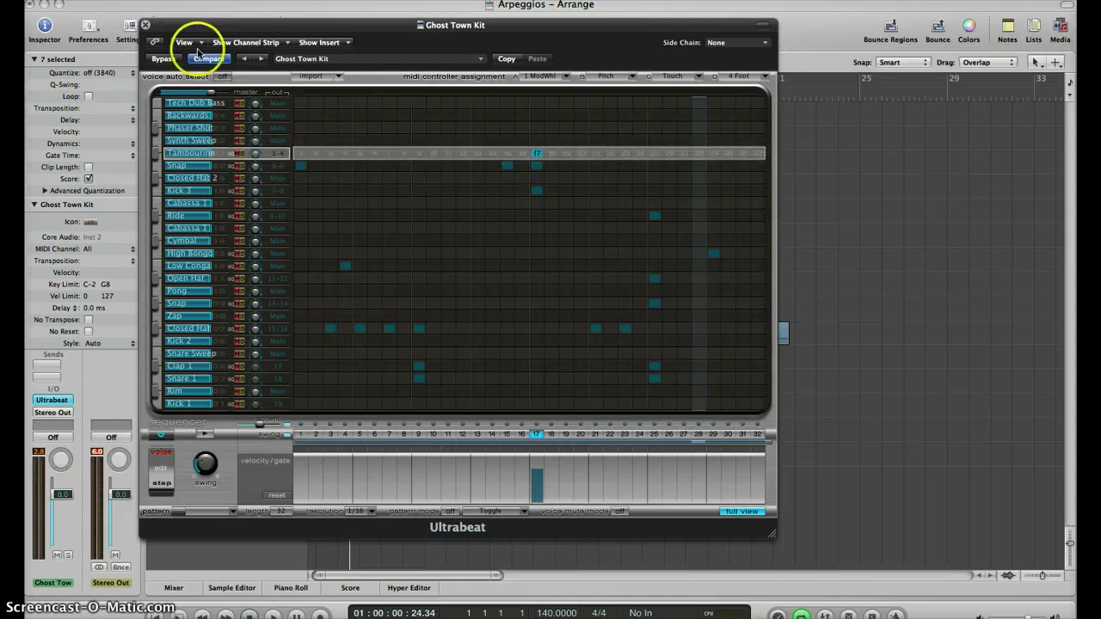
click(146, 25)
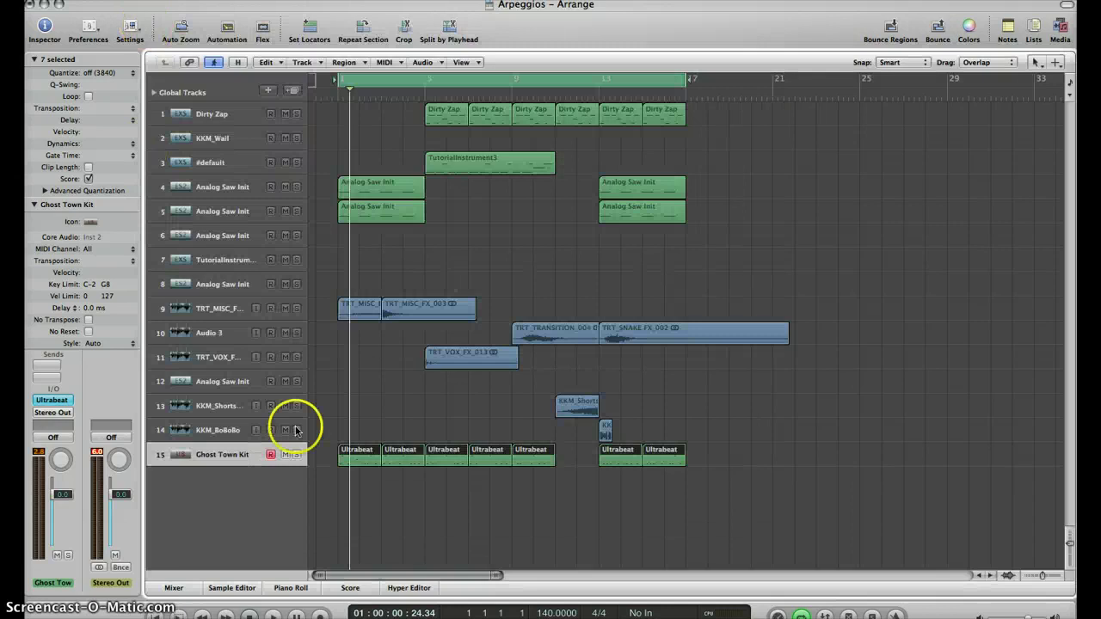
Examine the Ultrabeat aux channels and their insert effects in an enlarged mixer, and hide the mixer
click(175, 588)
scroll(658, 464, up, 2)
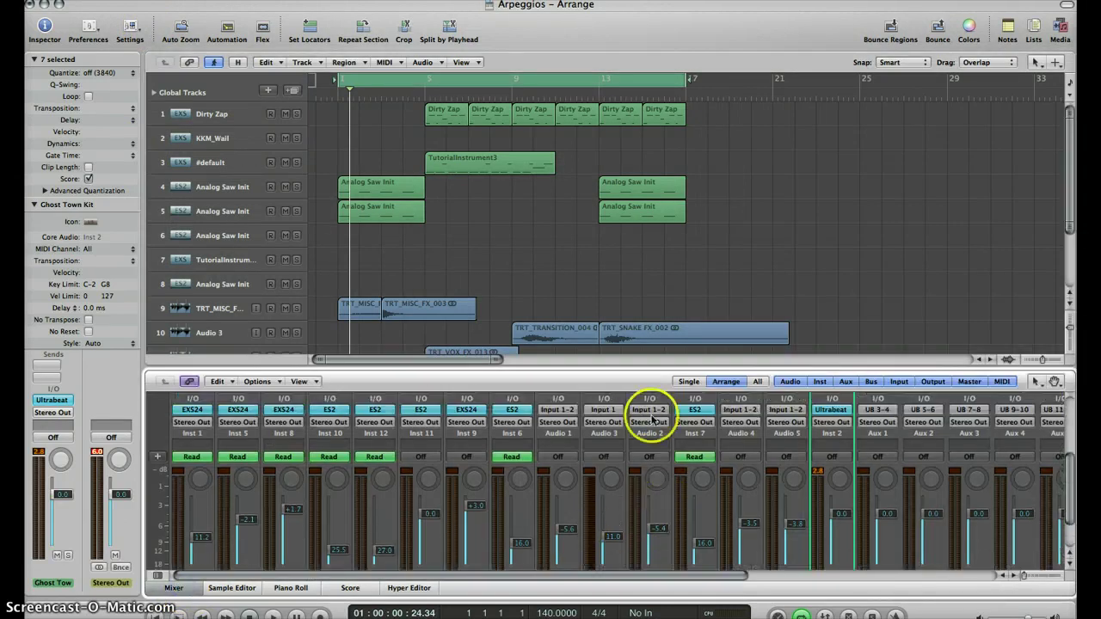
drag(634, 365, 632, 249)
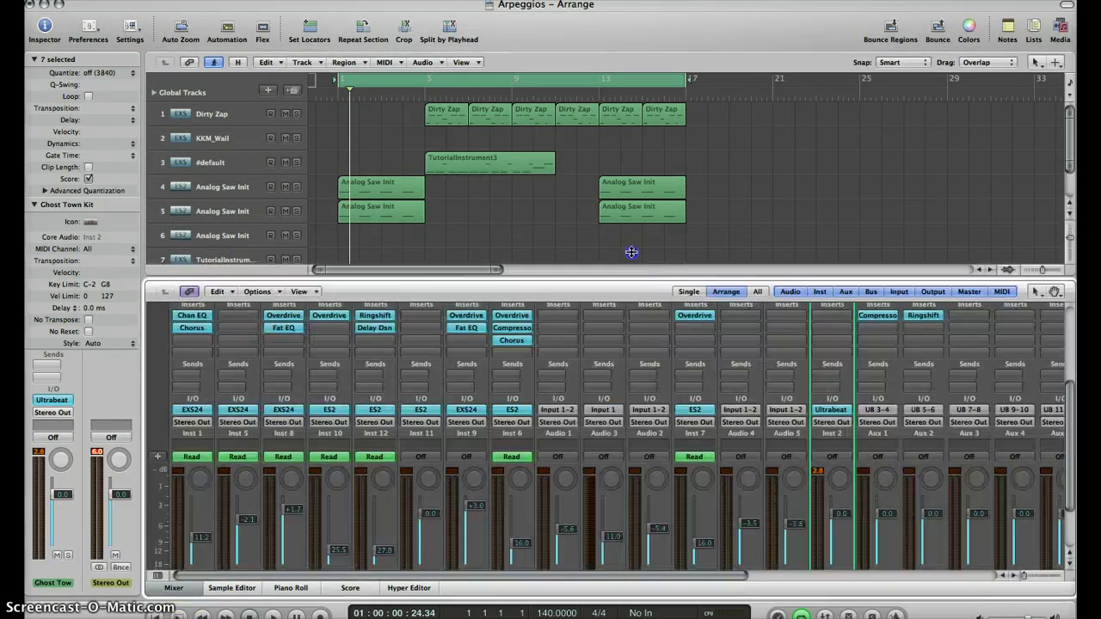
scroll(737, 437, down, 3)
scroll(738, 440, right, 7)
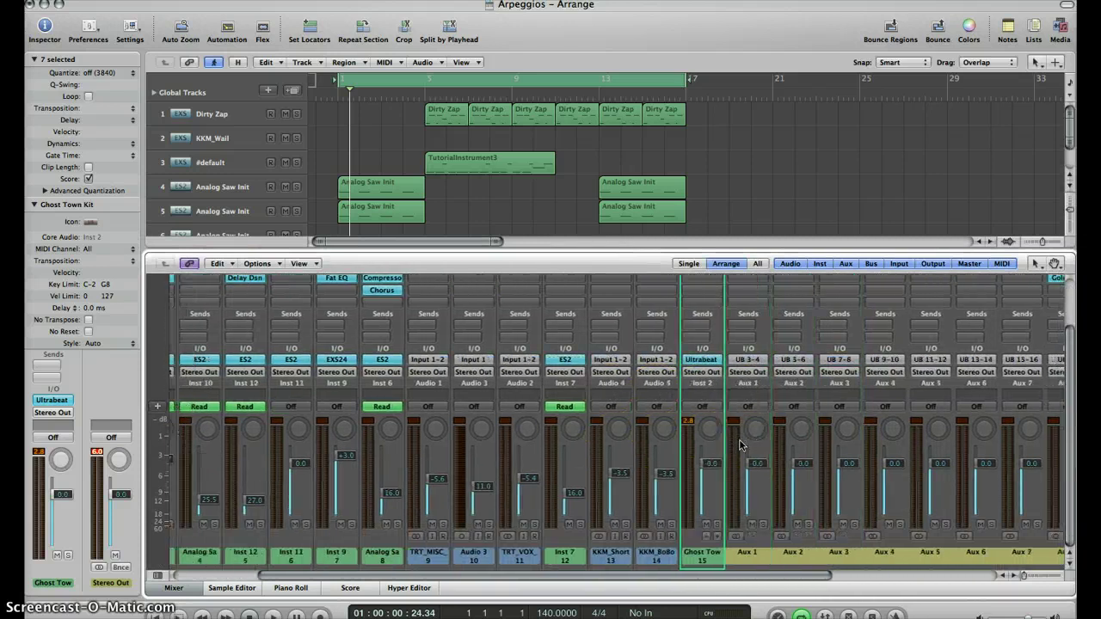
scroll(738, 443, right, 2)
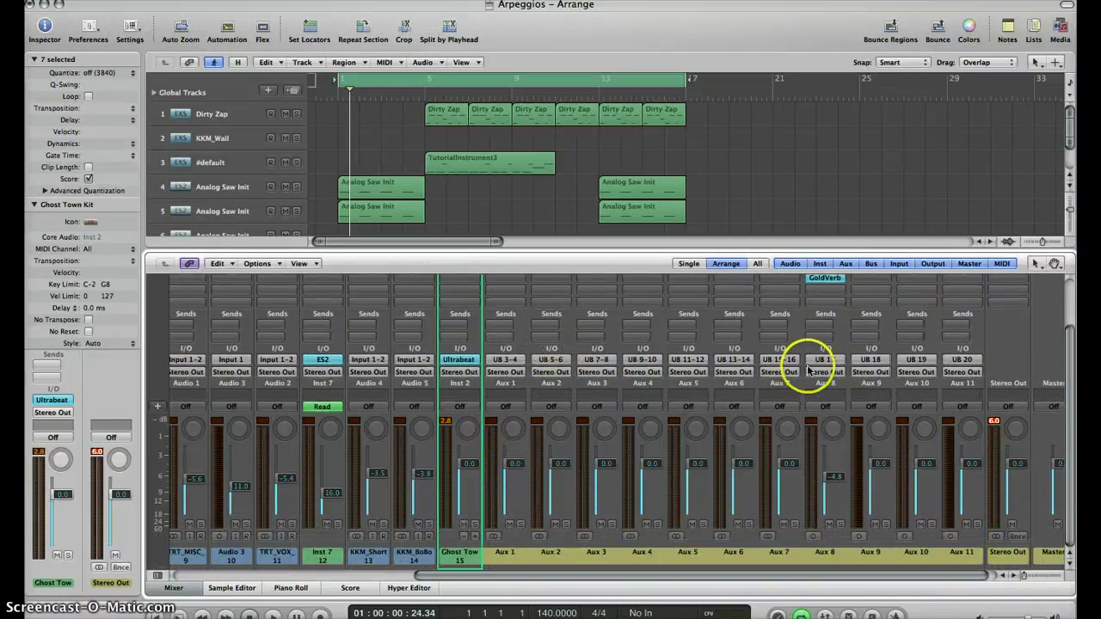
scroll(809, 361, up, 2)
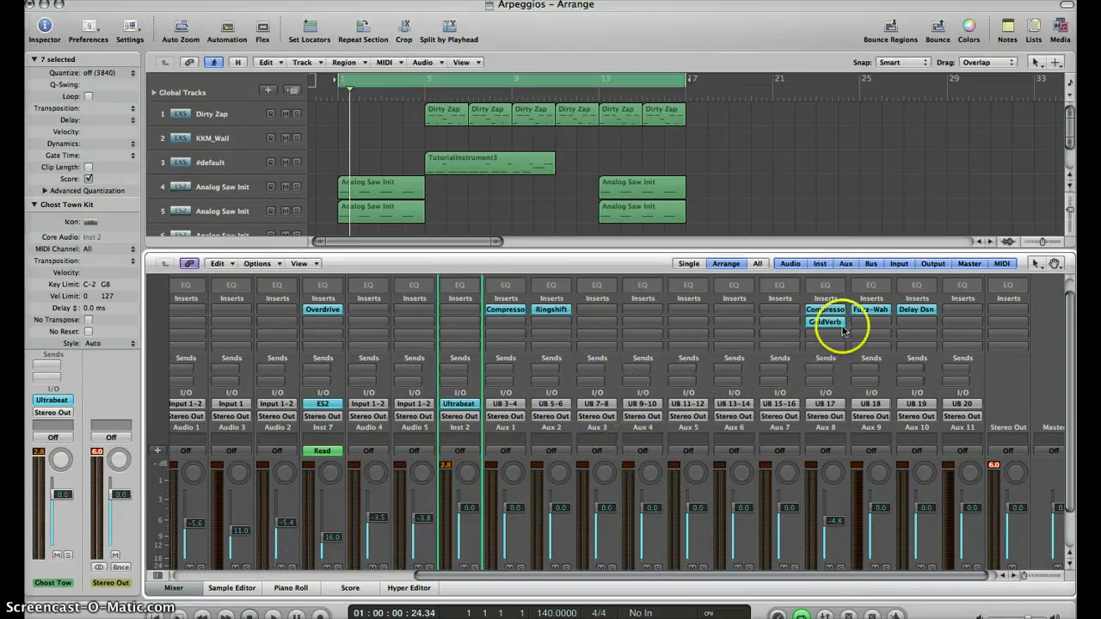
click(176, 590)
click(474, 373)
click(426, 493)
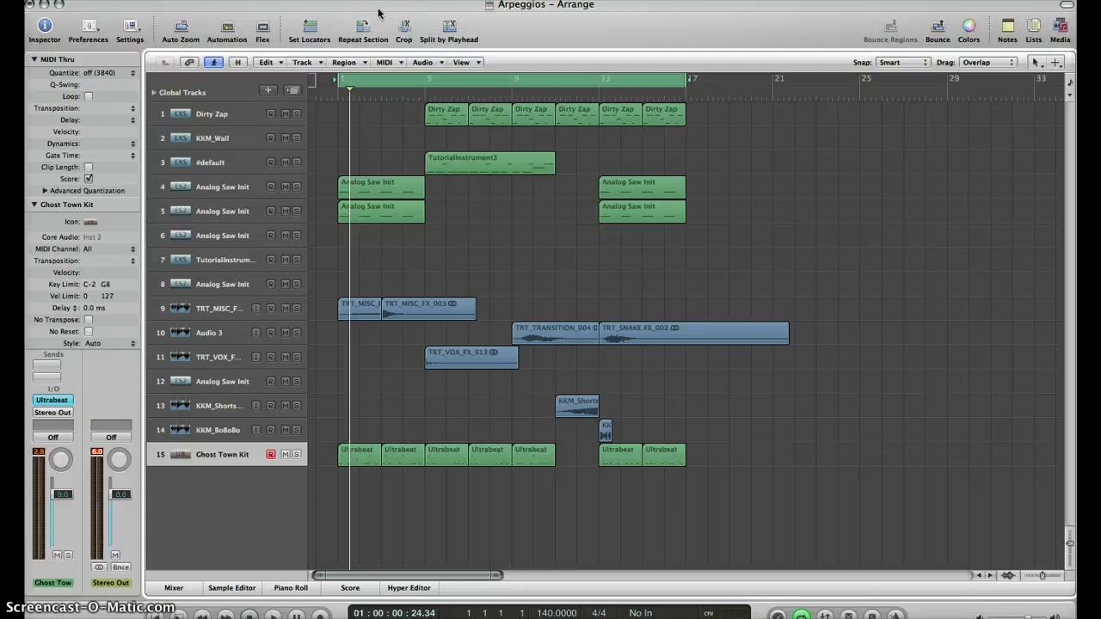
Open the ES2 synthesizer of the Analog Saw Init instrument on track 4
click(214, 384)
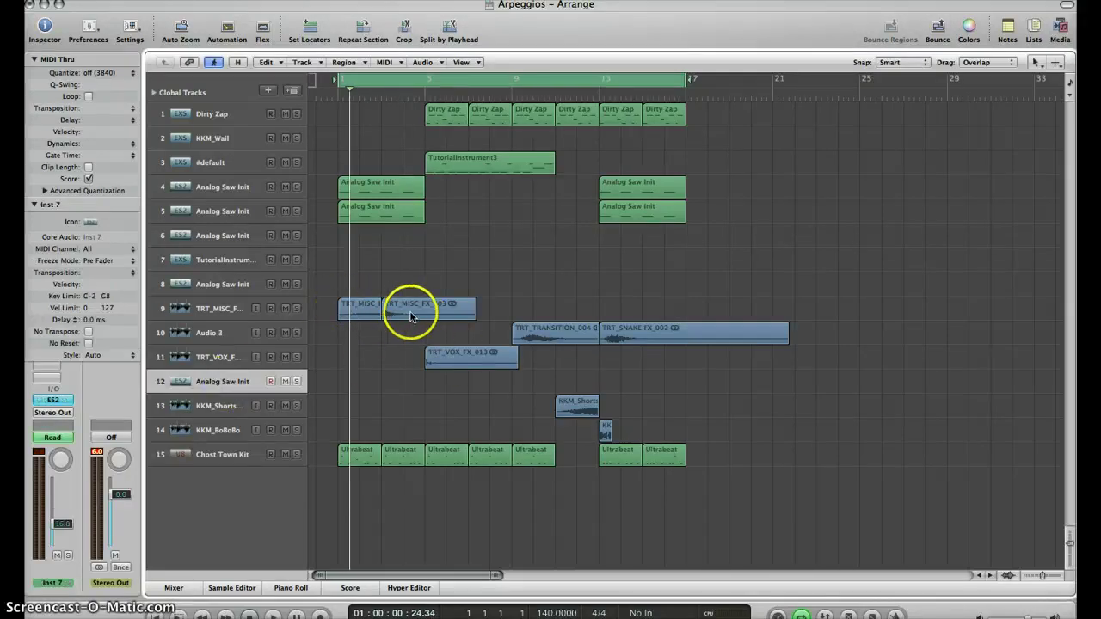
click(217, 309)
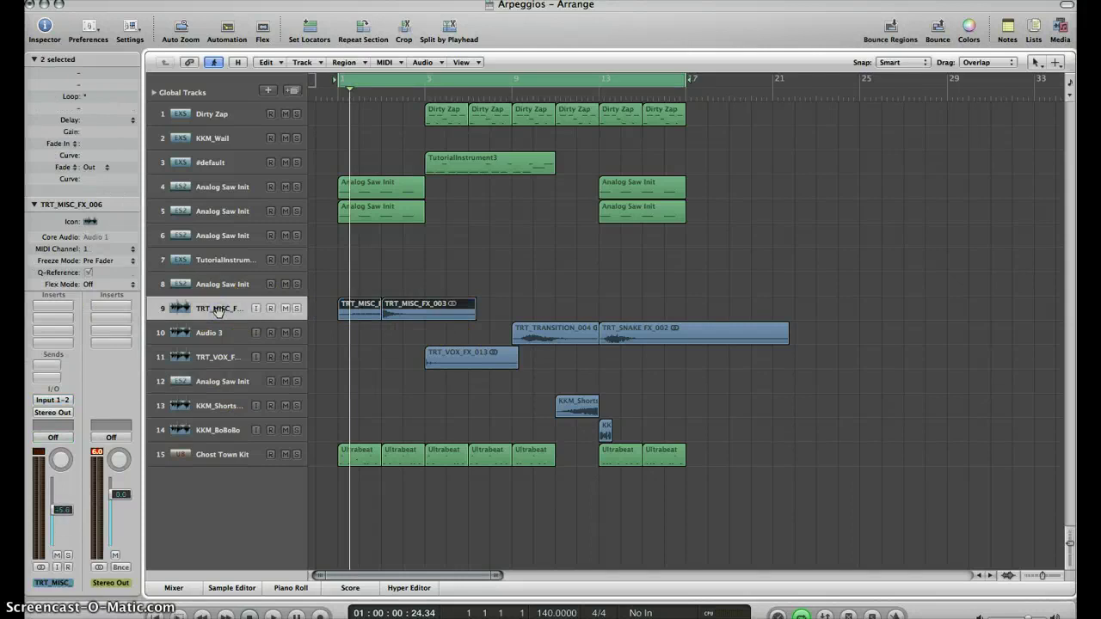
click(206, 181)
click(53, 401)
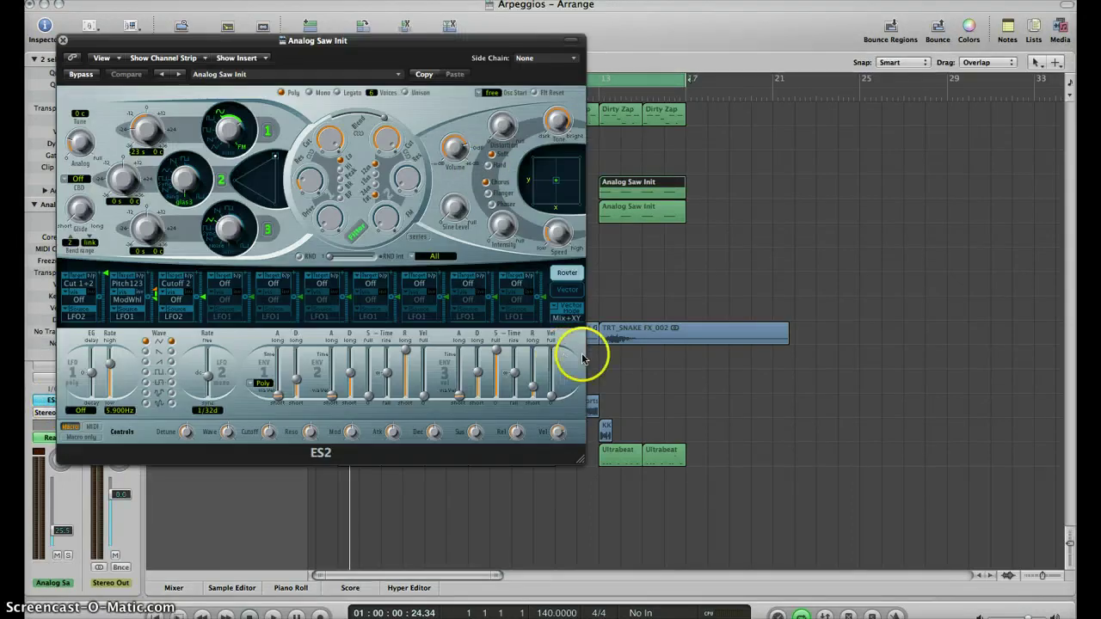
Reposition the ES2 window and locate the Analog Saw Init preset in the 12 Tutorial Settings category
click(384, 75)
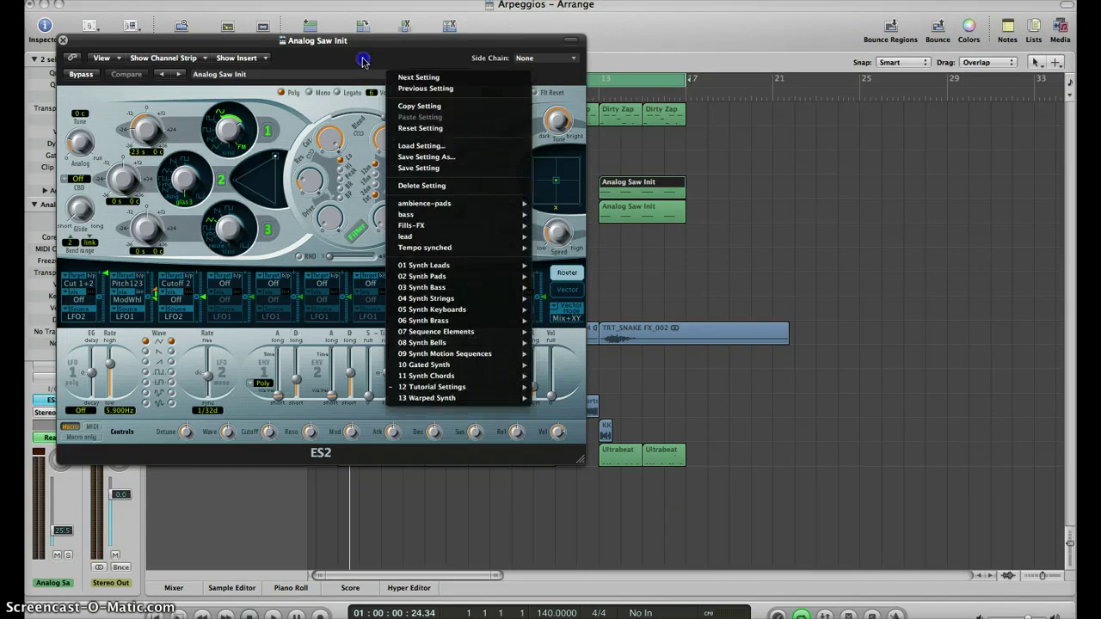
click(362, 44)
drag(362, 44, 435, 56)
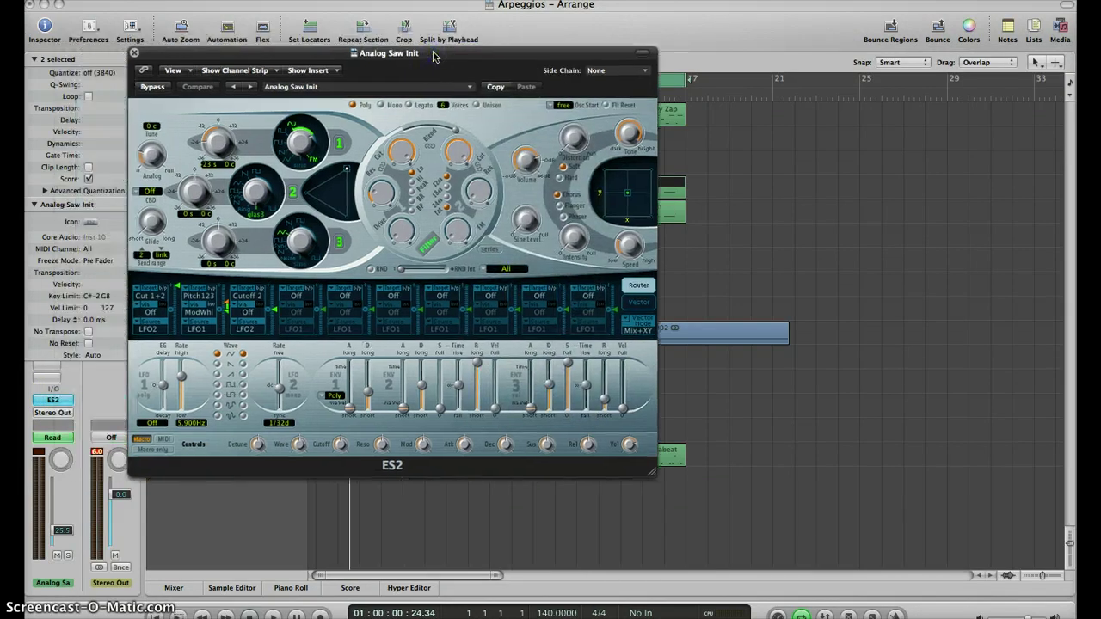
click(459, 86)
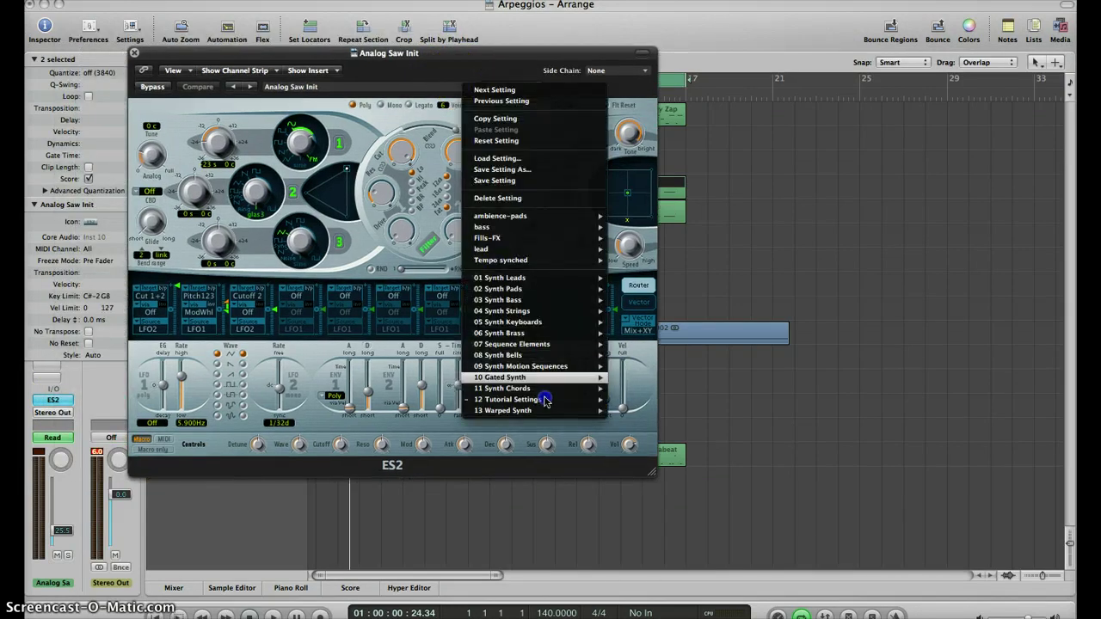
mouse_move(545, 401)
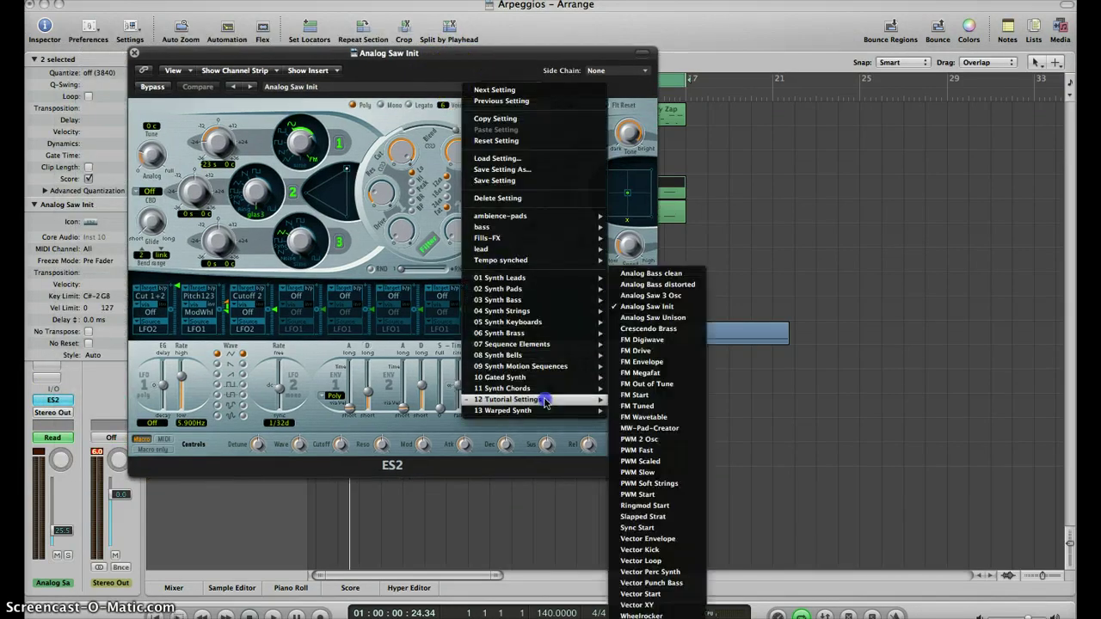
click(653, 311)
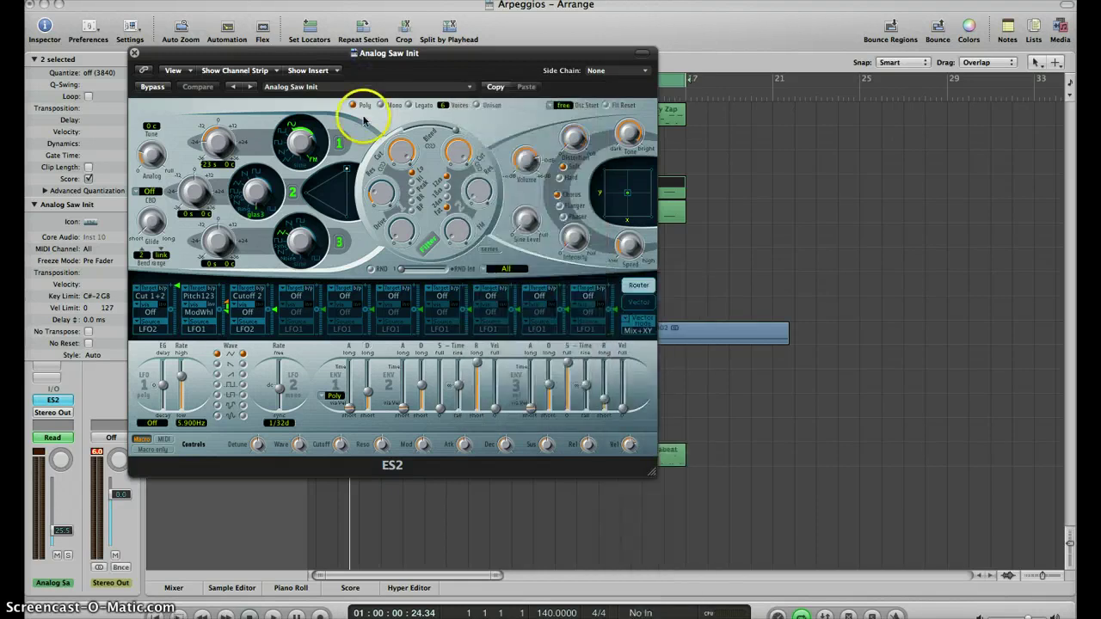
Audition the ES2 sound with the on-screen musical typing keyboard and hide the keyboard
key(super+k)
key(w)
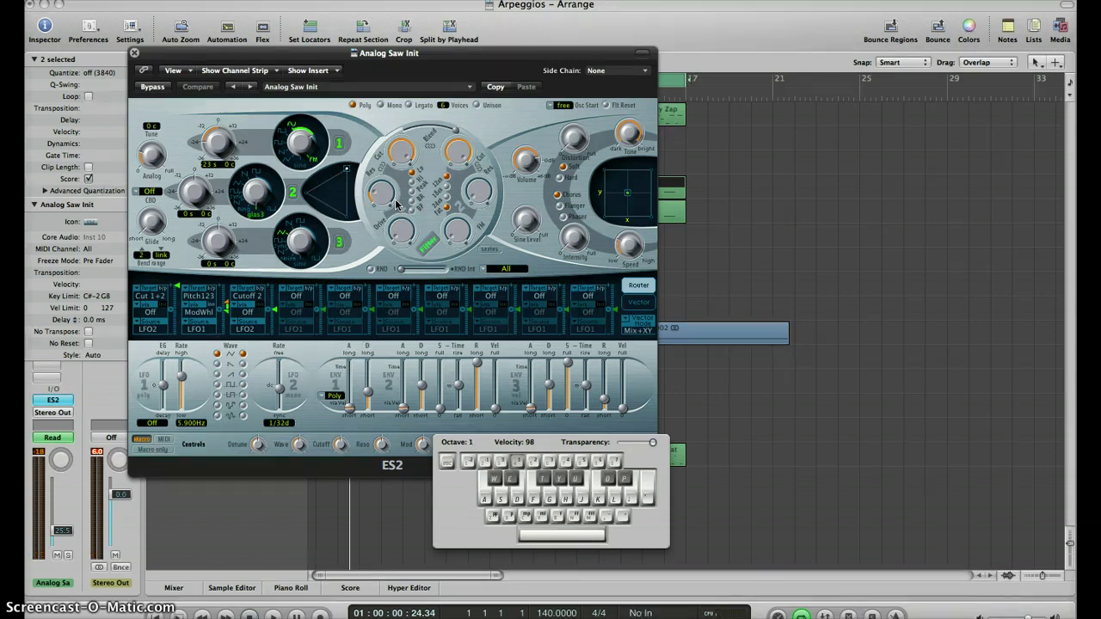
key(super+k)
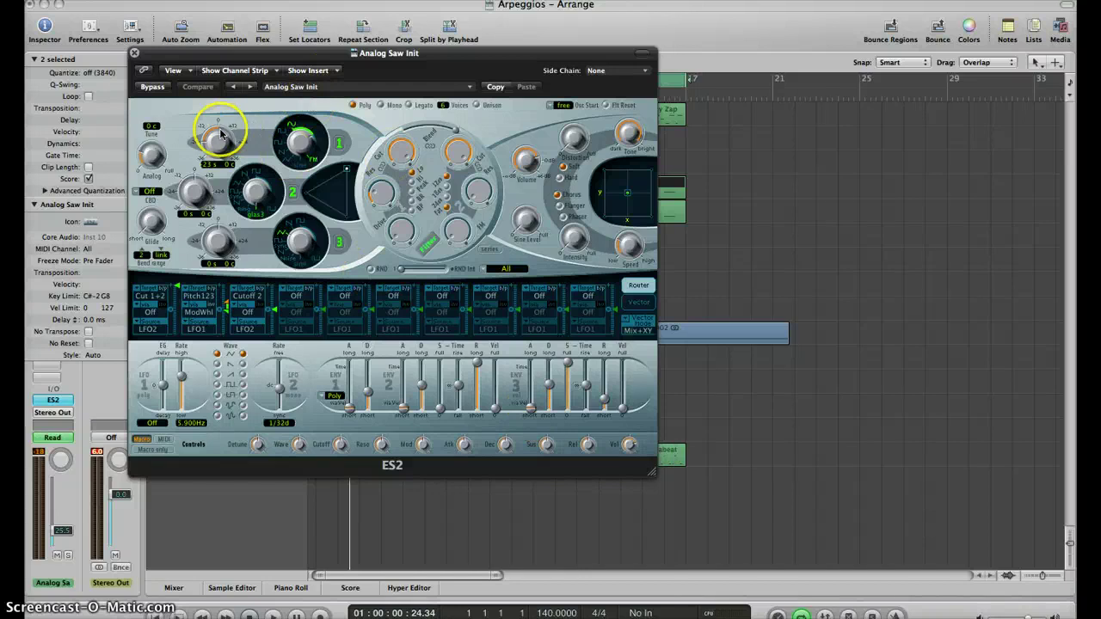
Adjust the pitch of ES2 oscillator 1 and close the synthesizer window
drag(221, 134, 207, 140)
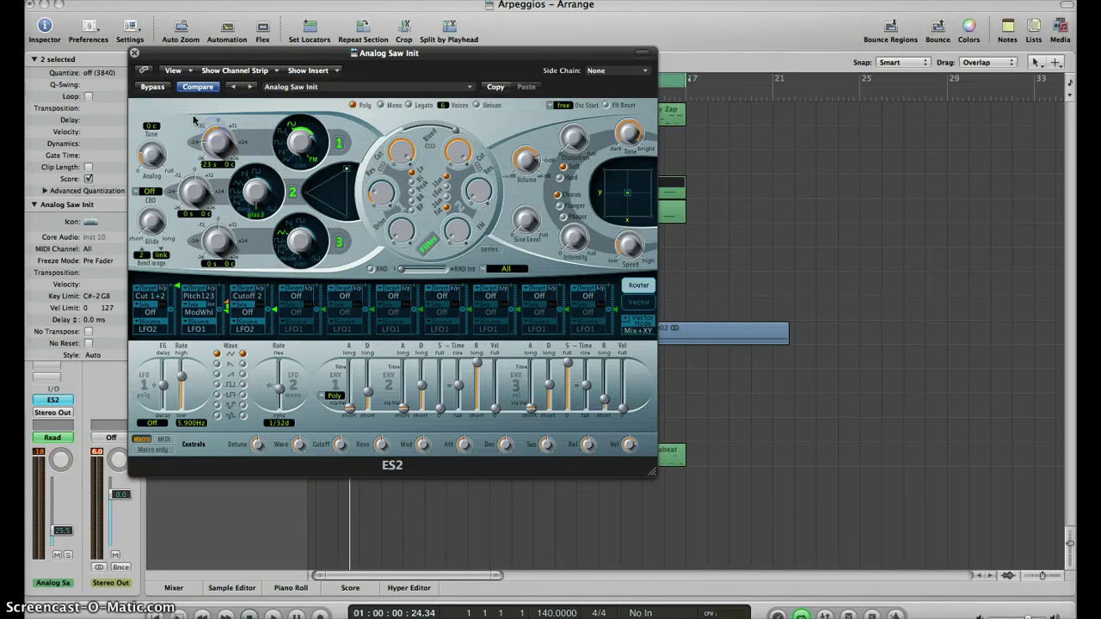
click(134, 52)
Open the EXS24 sampler of the Dirty Zap track
click(384, 312)
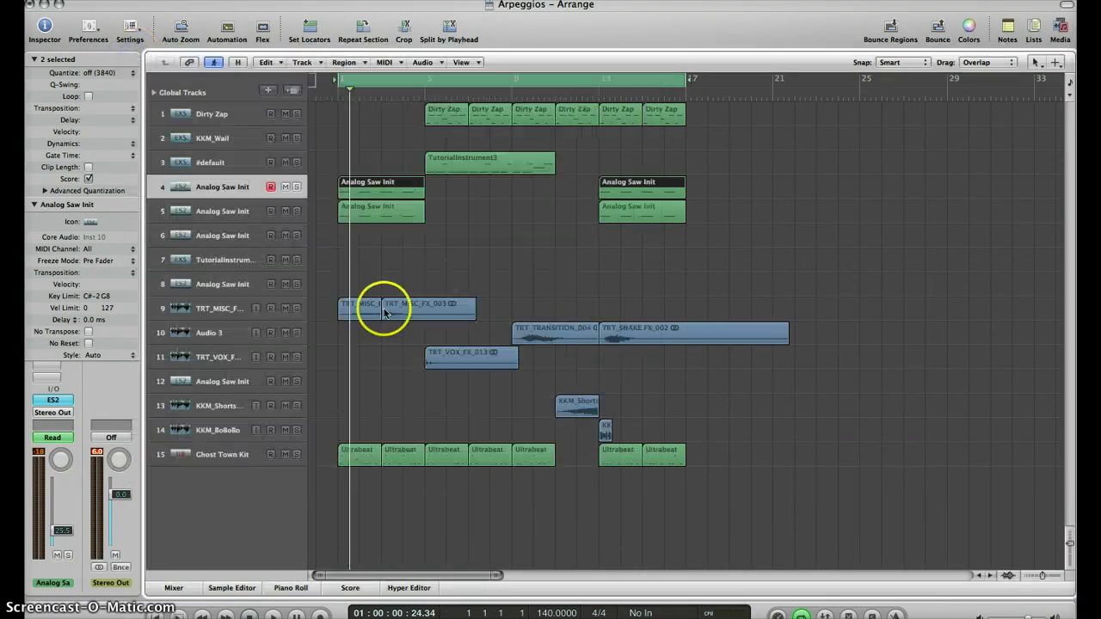
click(222, 114)
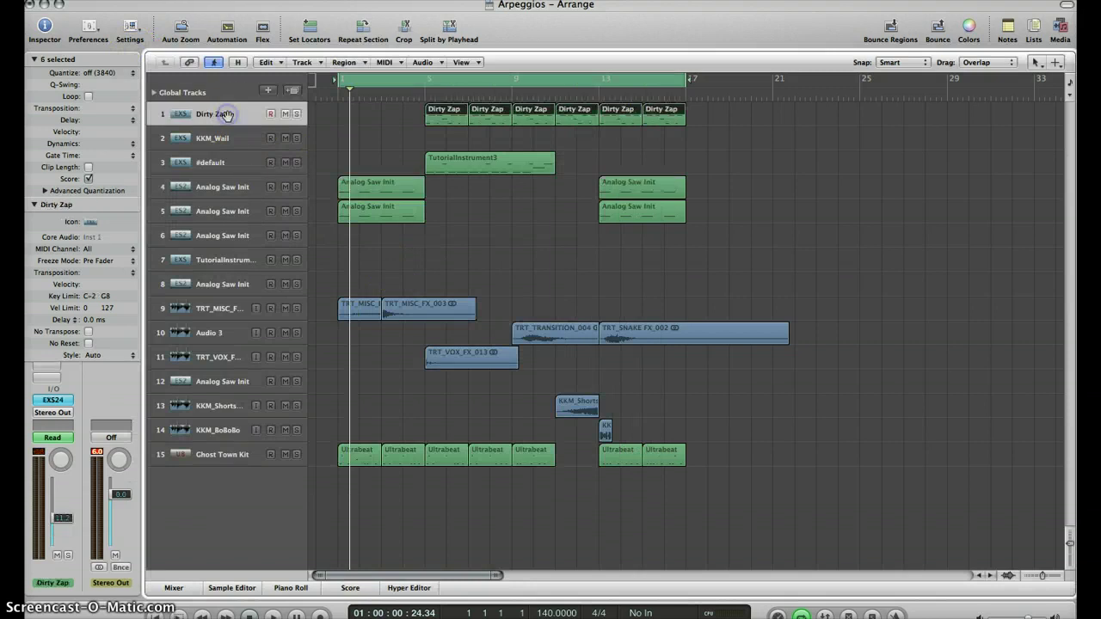
click(513, 124)
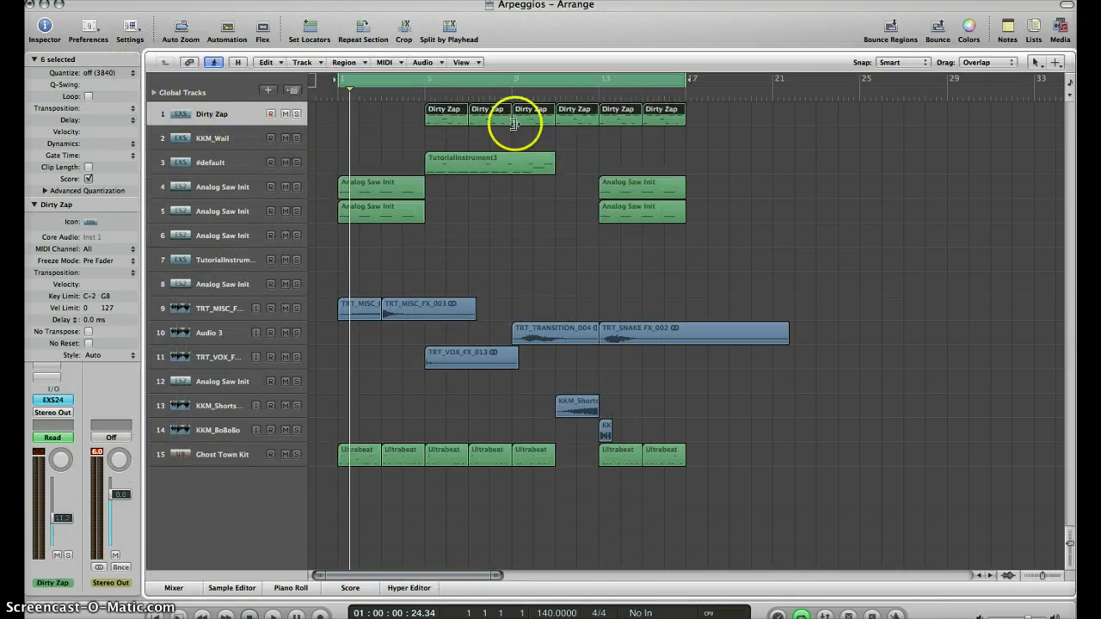
click(54, 401)
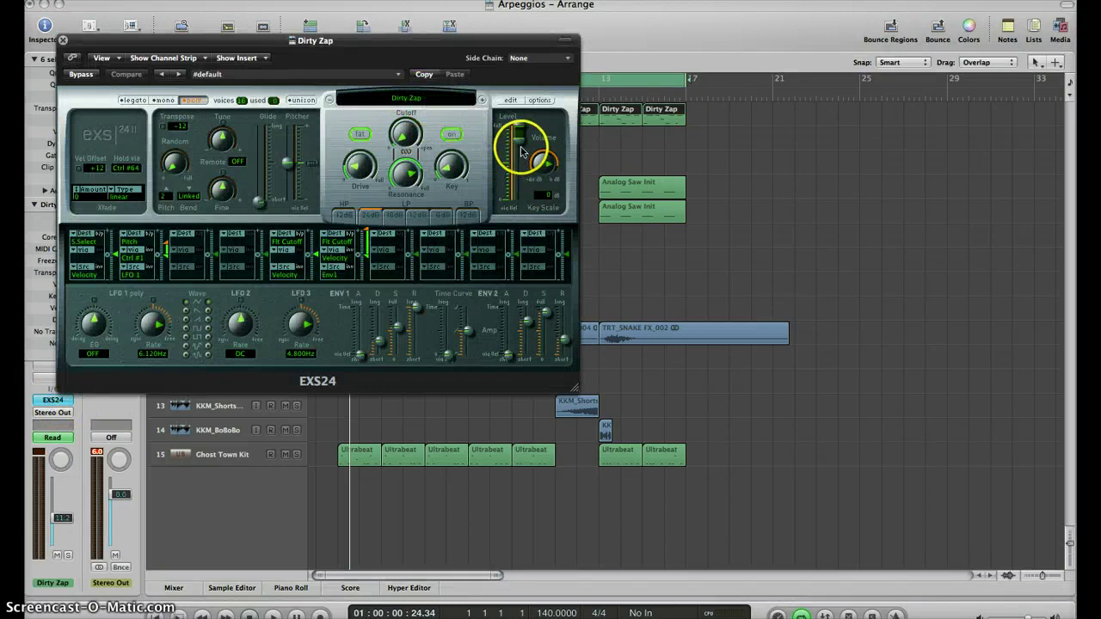
Audition the Dirty Zap sound with the on-screen musical typing keyboard, hide the keyboard and close the EXS24 window
key(Caps_Lock)
key(w)
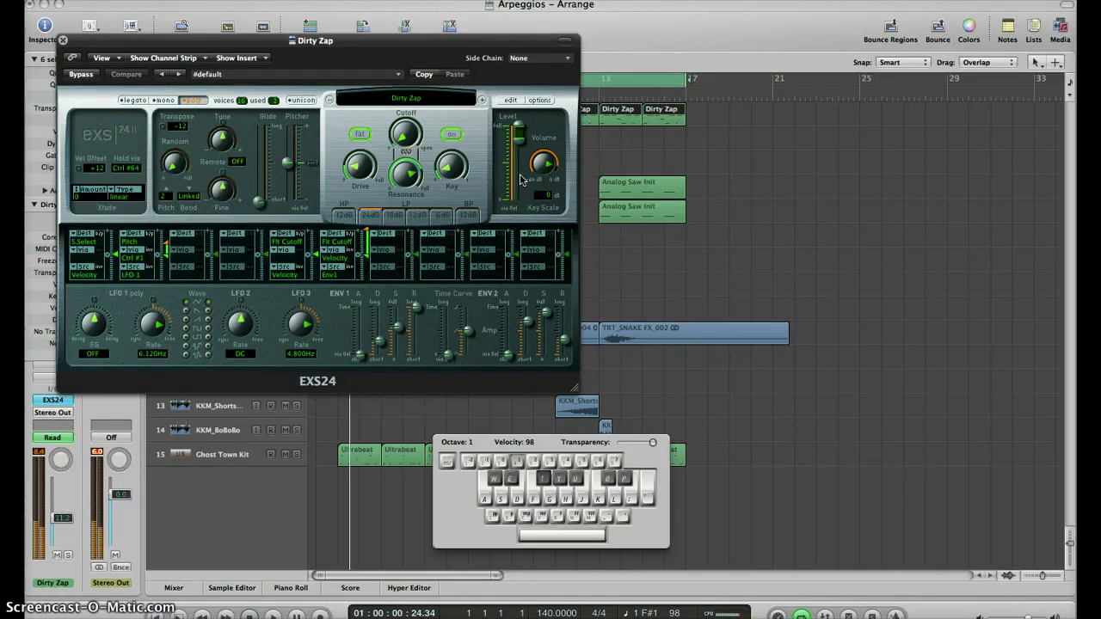
key(p)
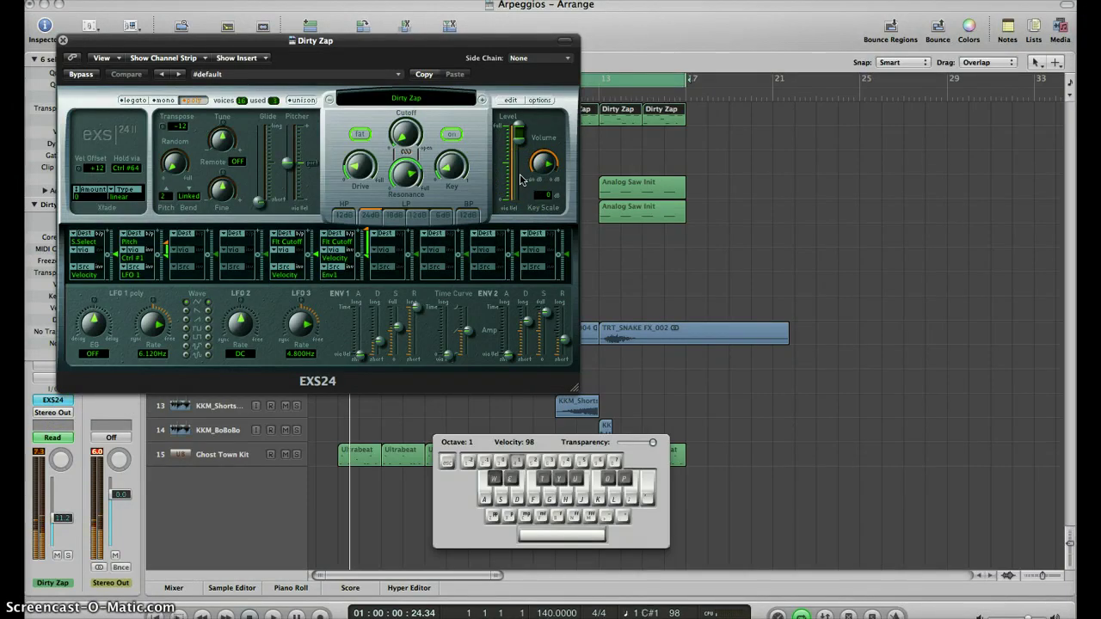
key(Caps_Lock)
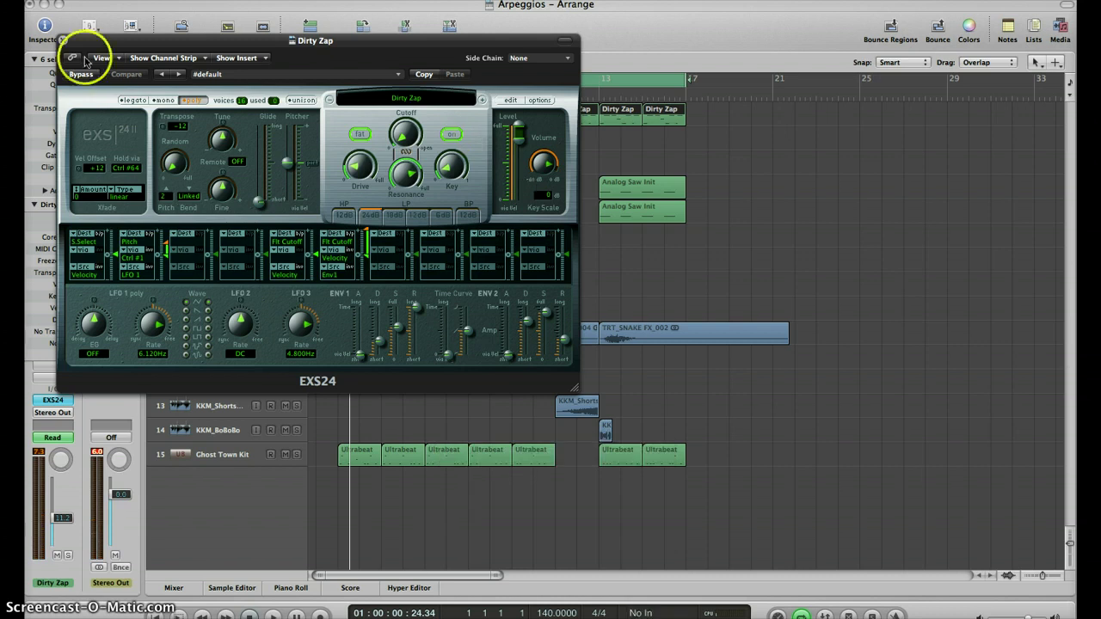
click(62, 40)
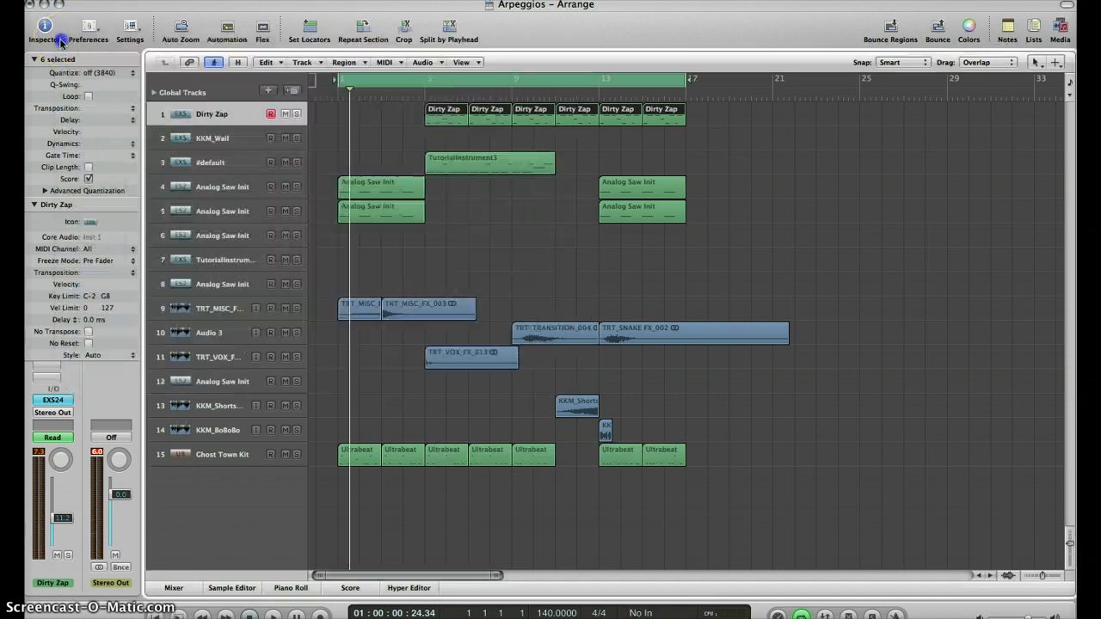
Deselect all regions and play a short passage from the opening of the arrangement
click(507, 265)
click(480, 204)
click(396, 153)
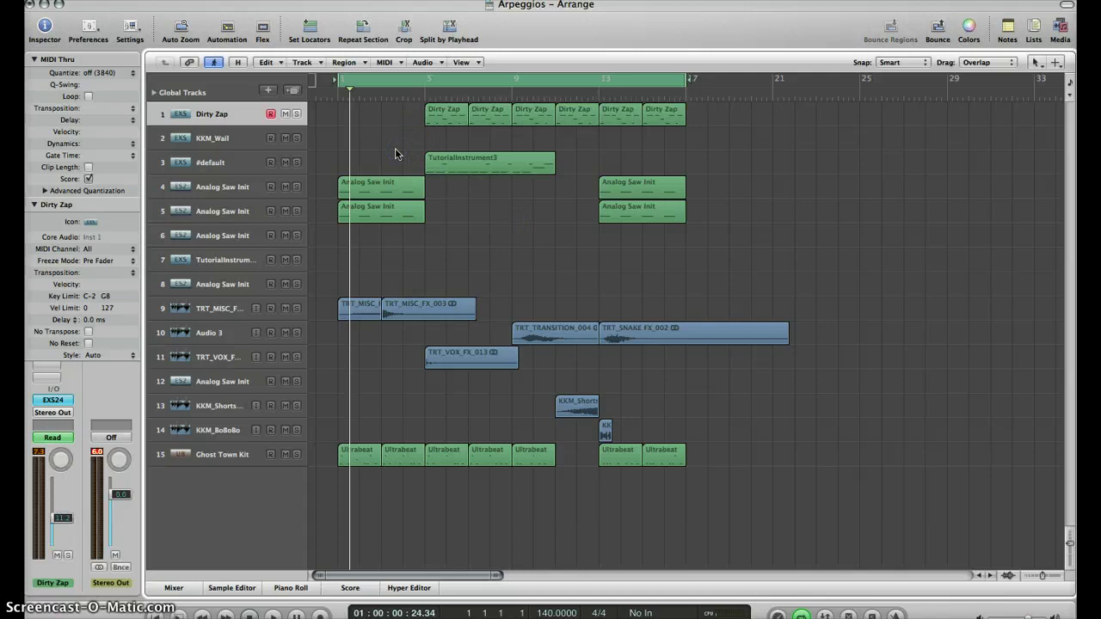
key(space)
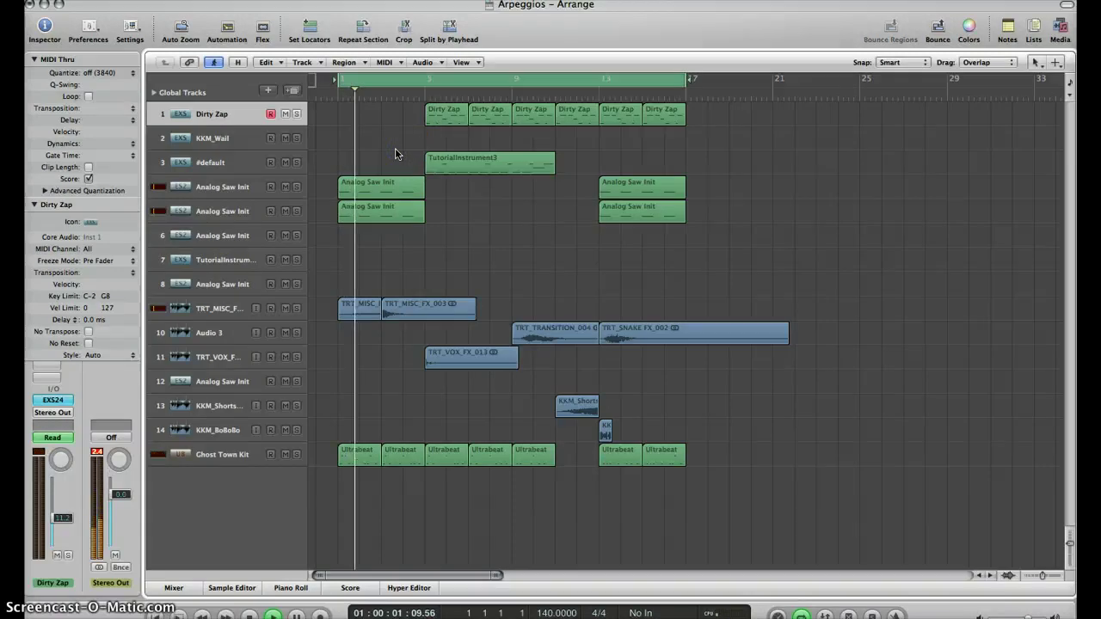
key(space)
click(480, 234)
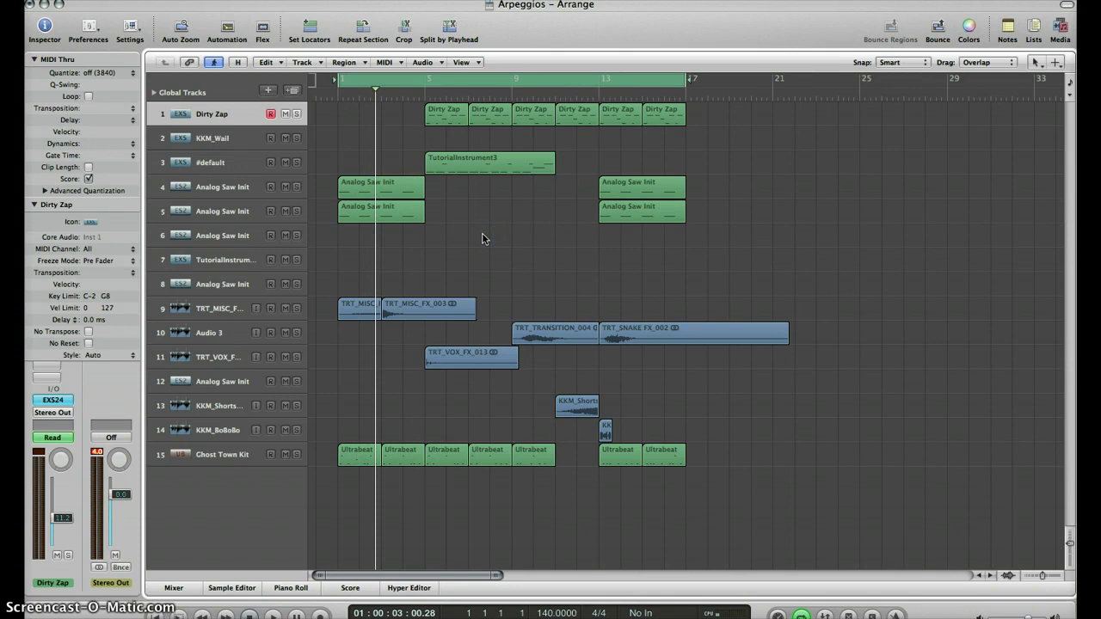
click(512, 129)
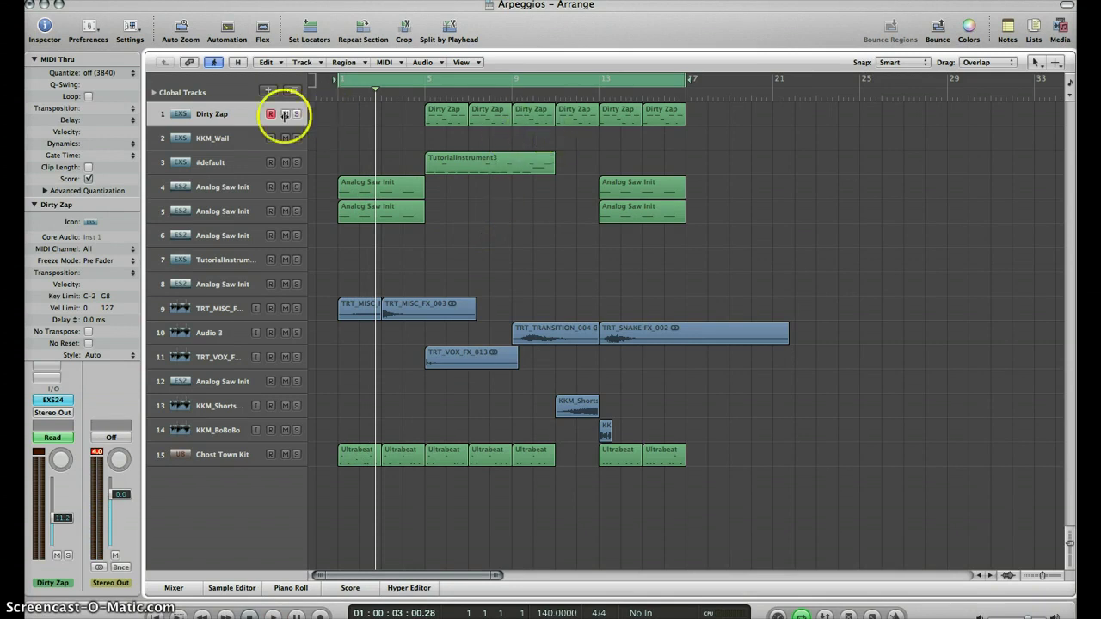
Duplicate the Dirty Zap track together with its settings and select the new copy
click(210, 136)
click(210, 115)
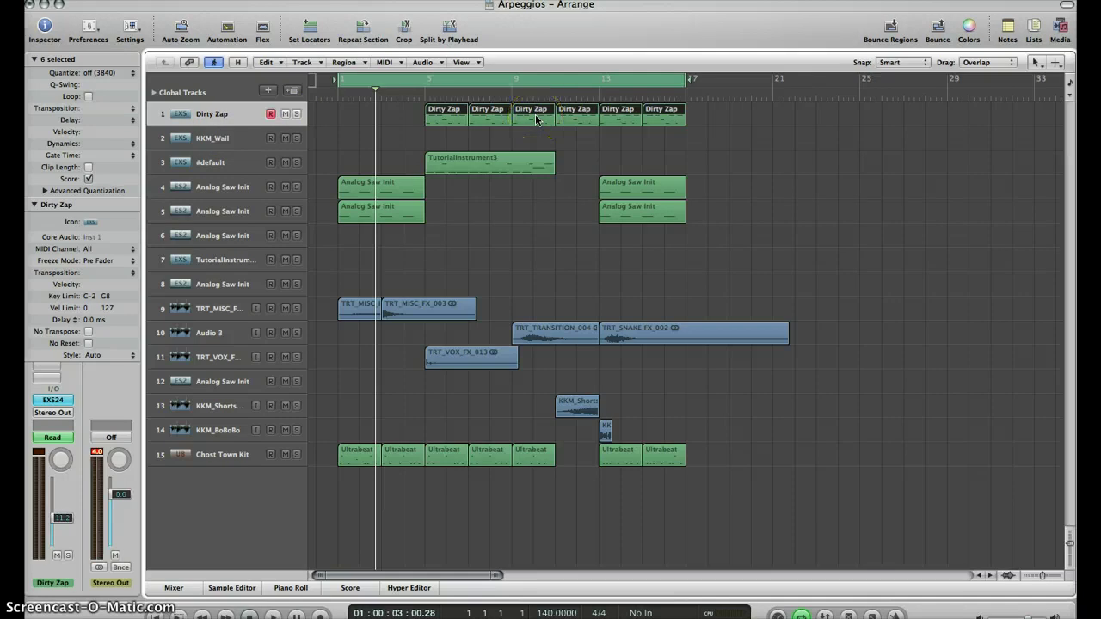
click(319, 62)
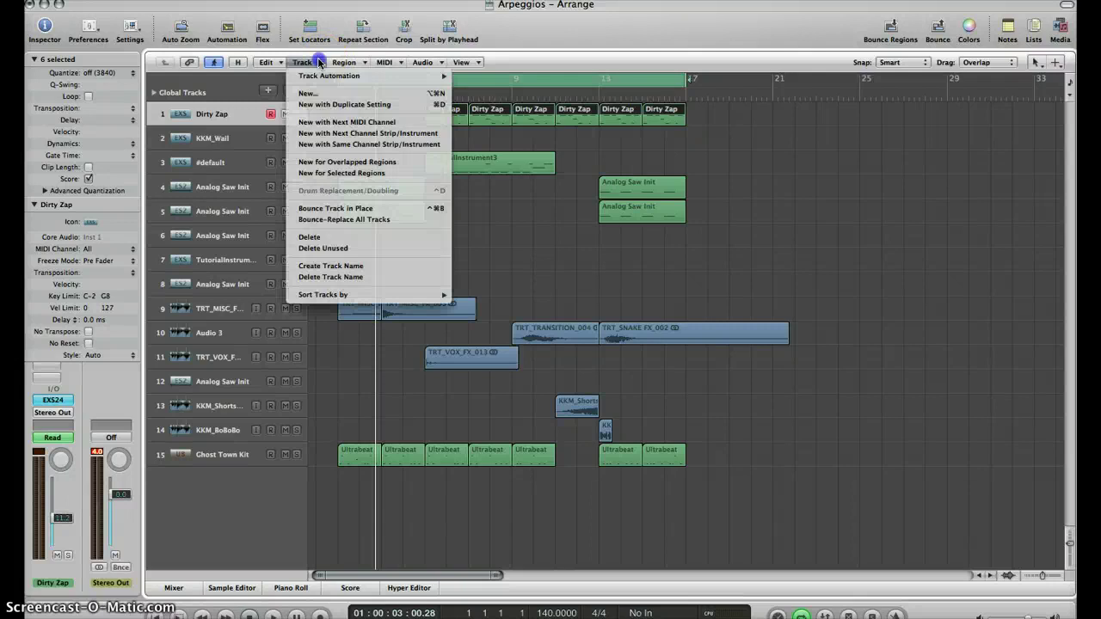
click(318, 104)
click(215, 112)
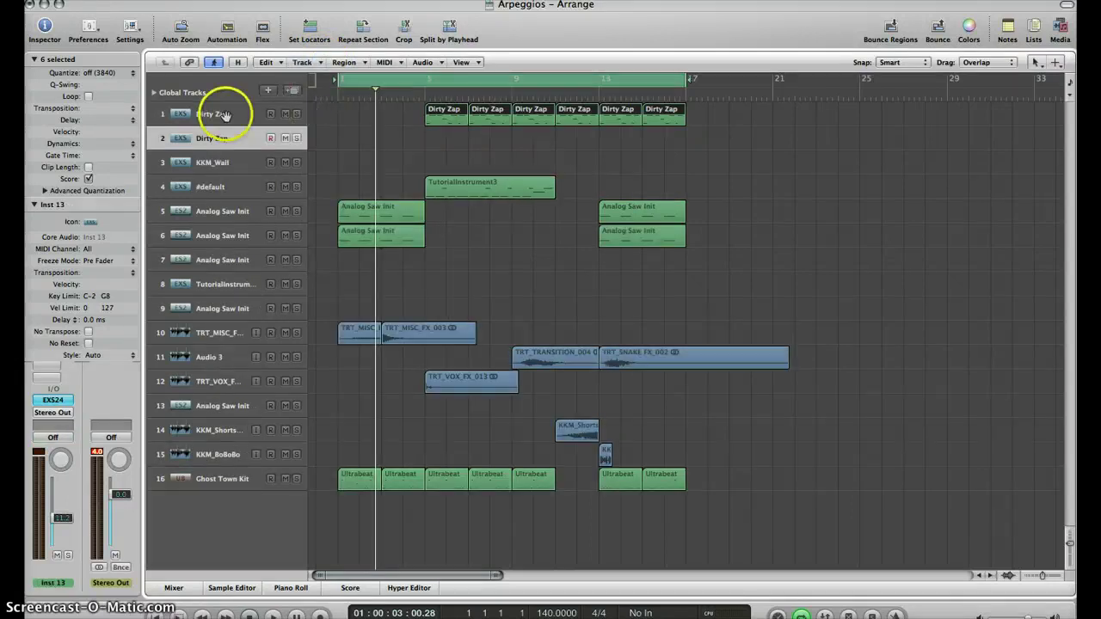
click(220, 142)
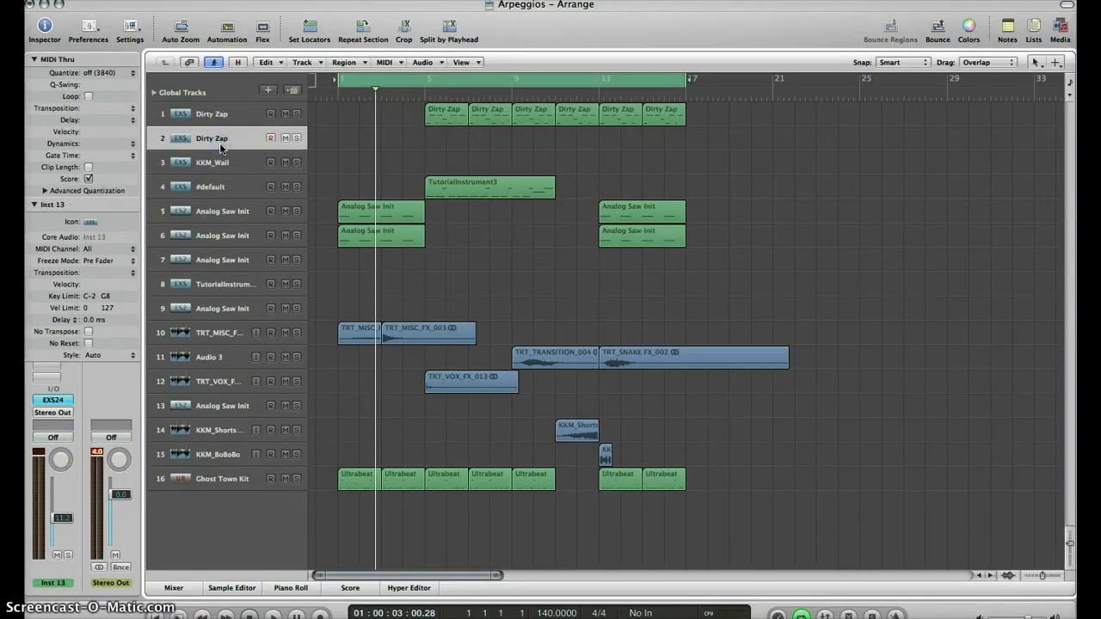
click(206, 113)
click(215, 143)
Open the Environment window and delete both existing arpeggiator objects from the Mixer layer
click(254, 0)
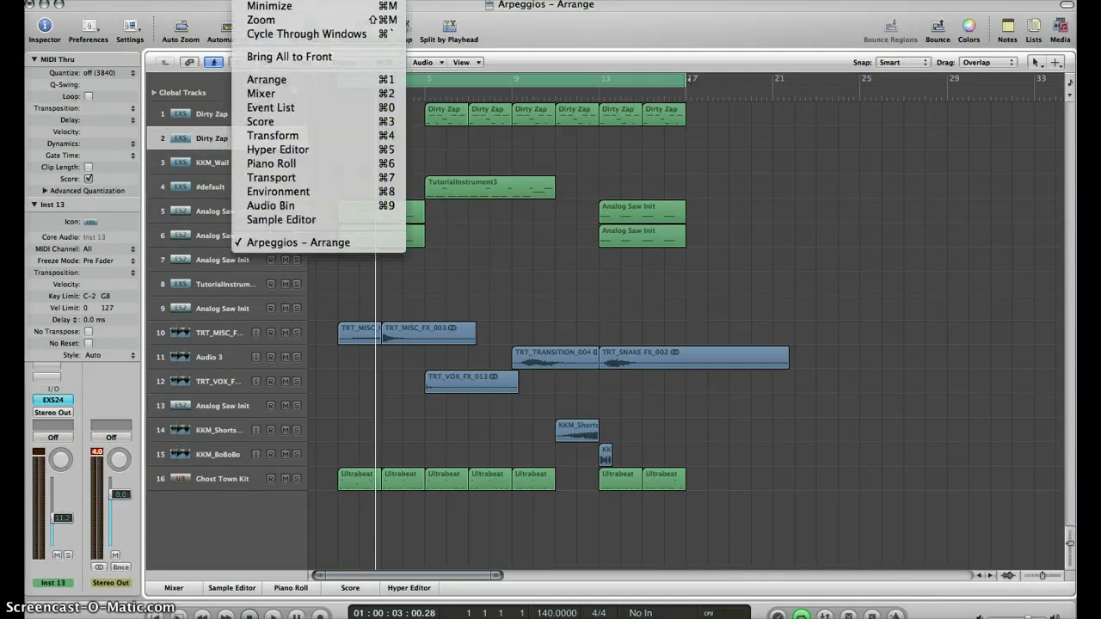
click(273, 193)
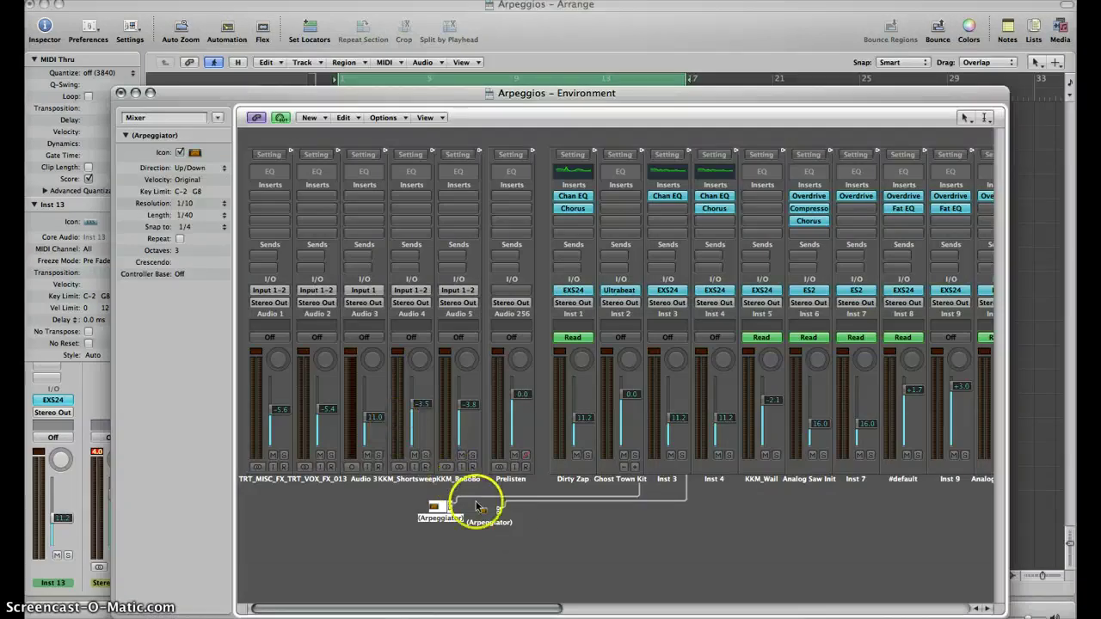
drag(516, 527, 417, 505)
key(Delete)
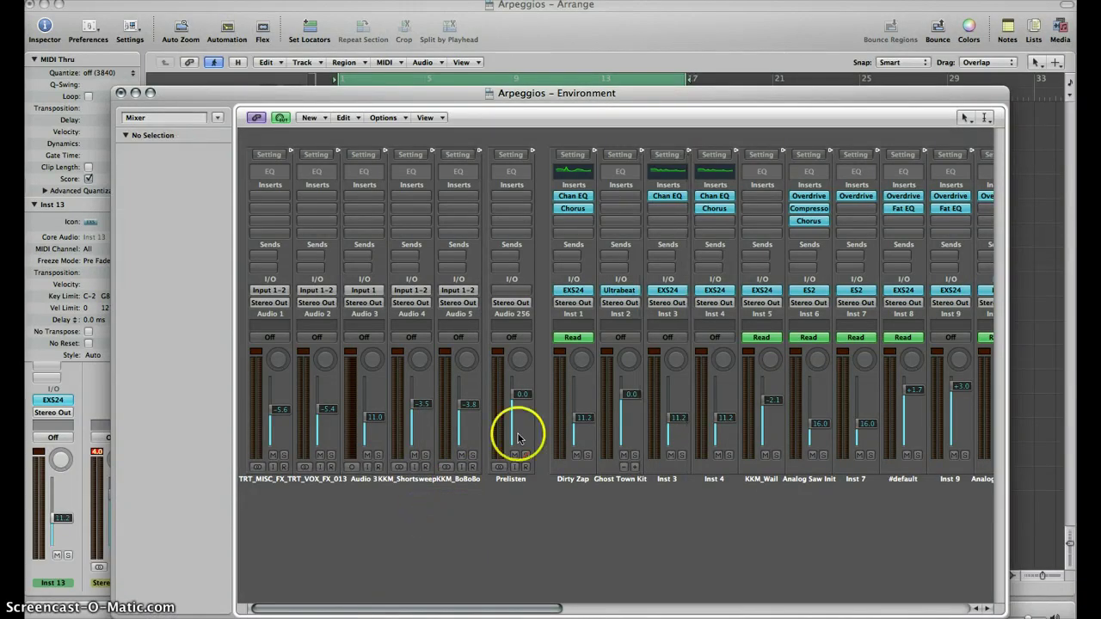
Create a new Arpeggiator object and place it below the Dirty Zap and Ghost Town Kit channel strips
click(309, 118)
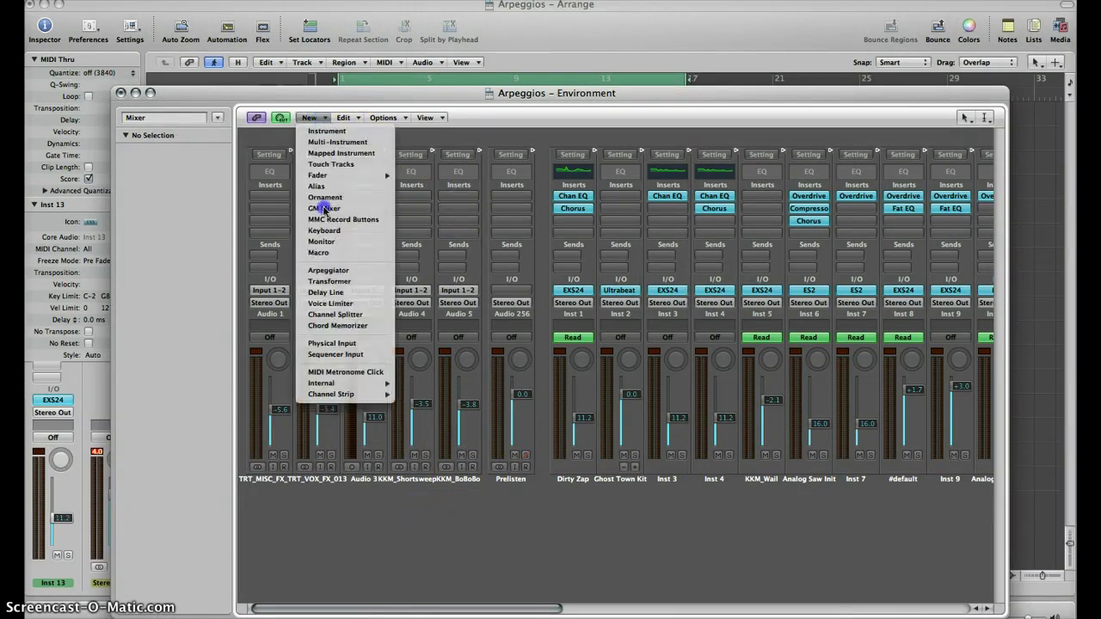
click(335, 270)
drag(307, 481, 305, 490)
drag(591, 538, 592, 539)
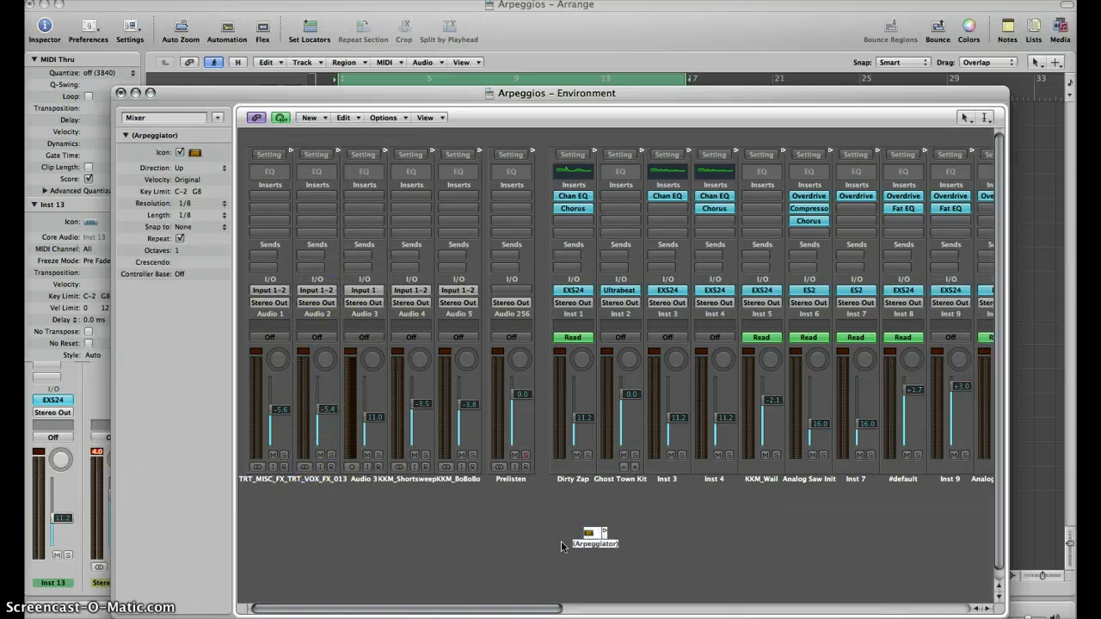
click(595, 542)
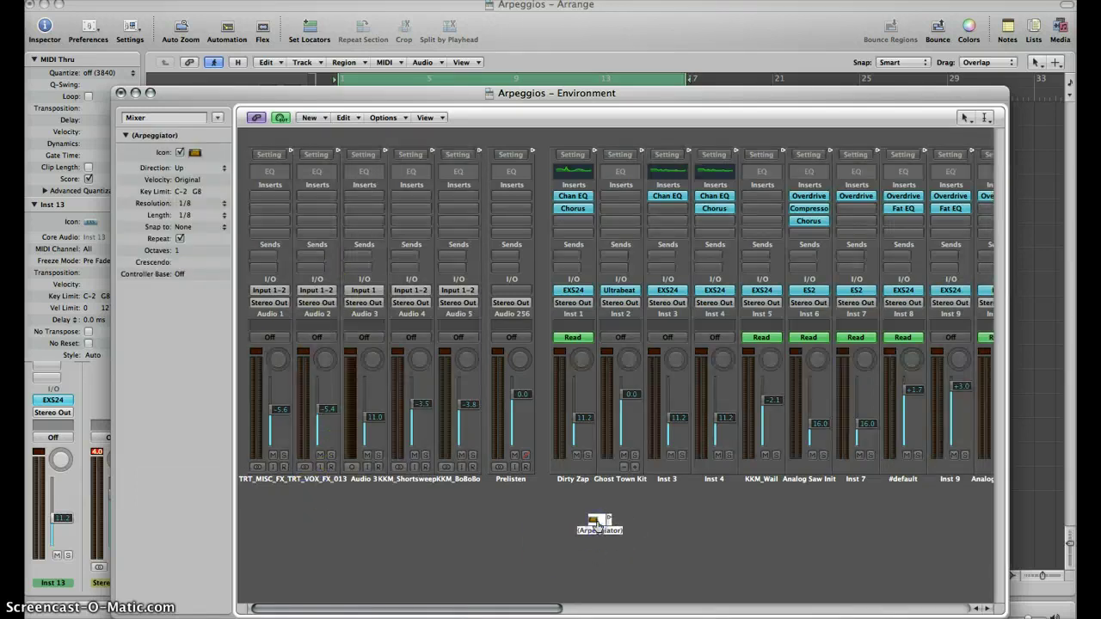
Cable the Arpeggiator's output to the Inst 3 channel strip and close the Environment window
drag(597, 526, 668, 261)
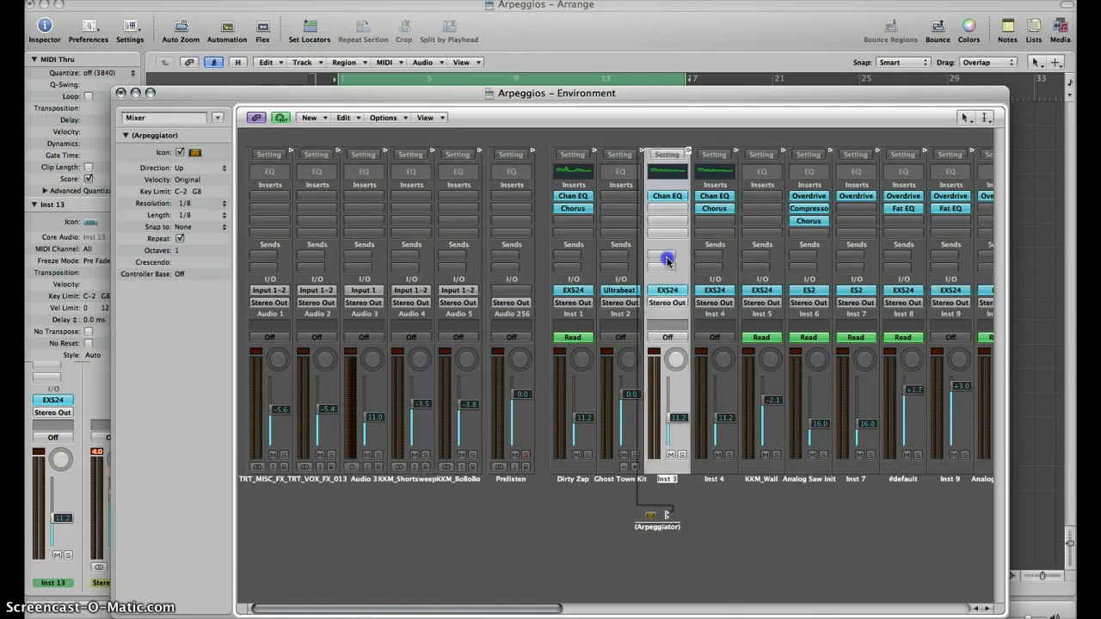
drag(665, 185, 665, 185)
click(645, 518)
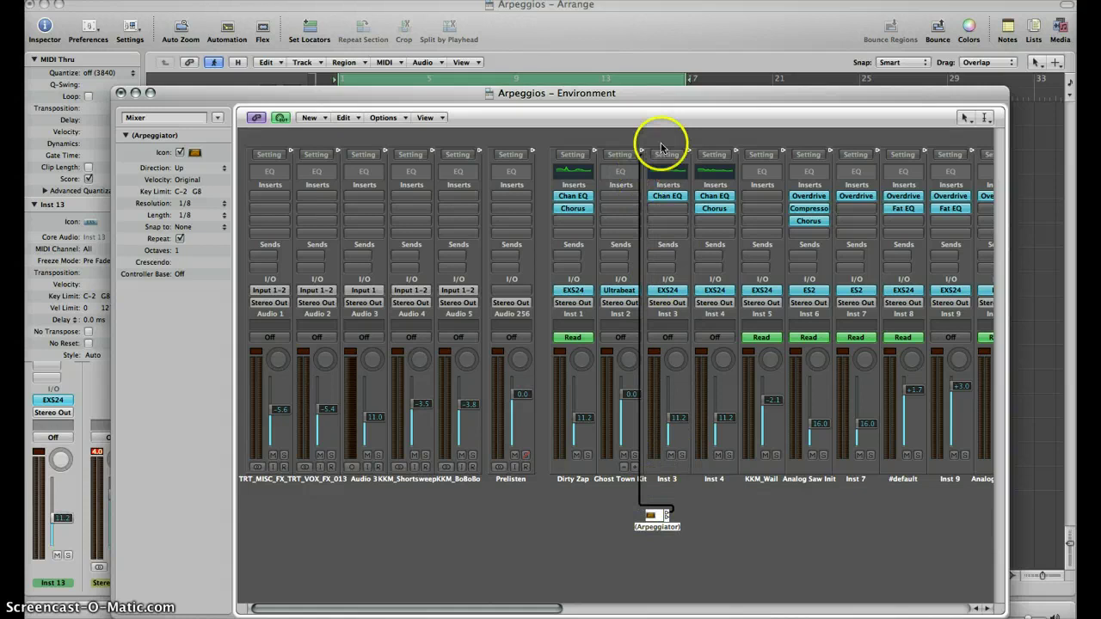
click(731, 482)
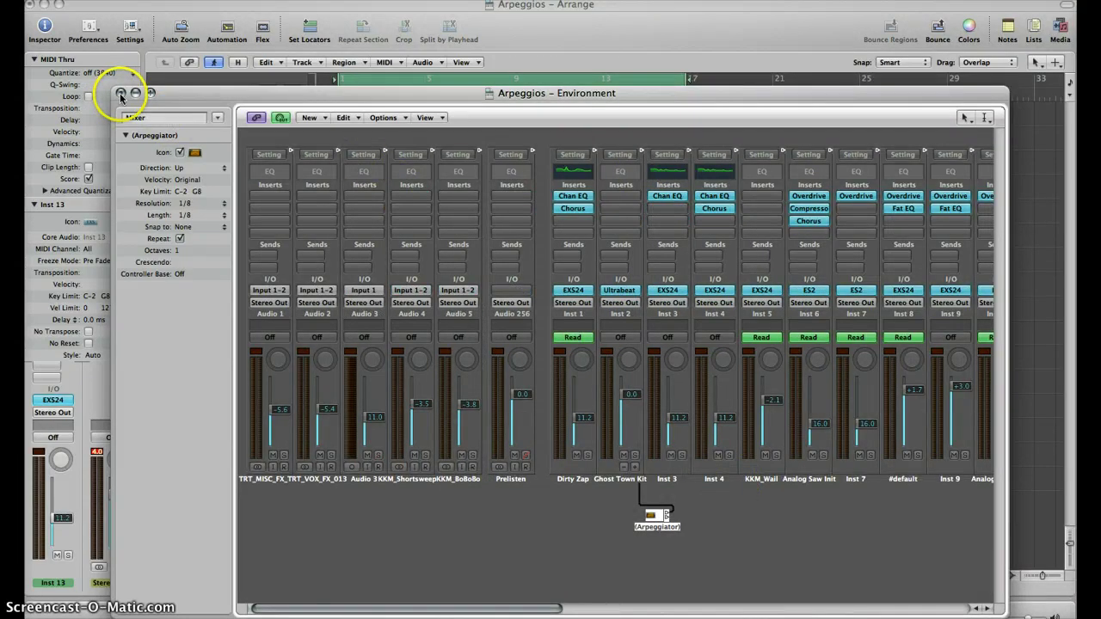
click(121, 93)
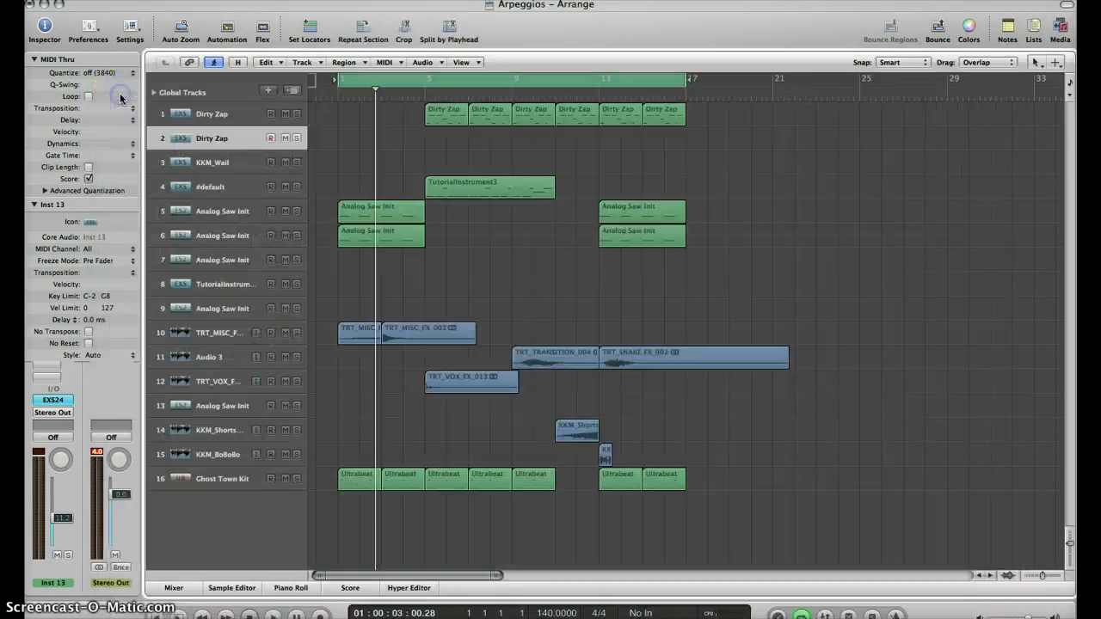
Reassign the duplicated Dirty Zap track to the Mixer's Arpeggiator and move the Dirty Zap region at bar 9 onto it
right_click(224, 142)
mouse_move(261, 143)
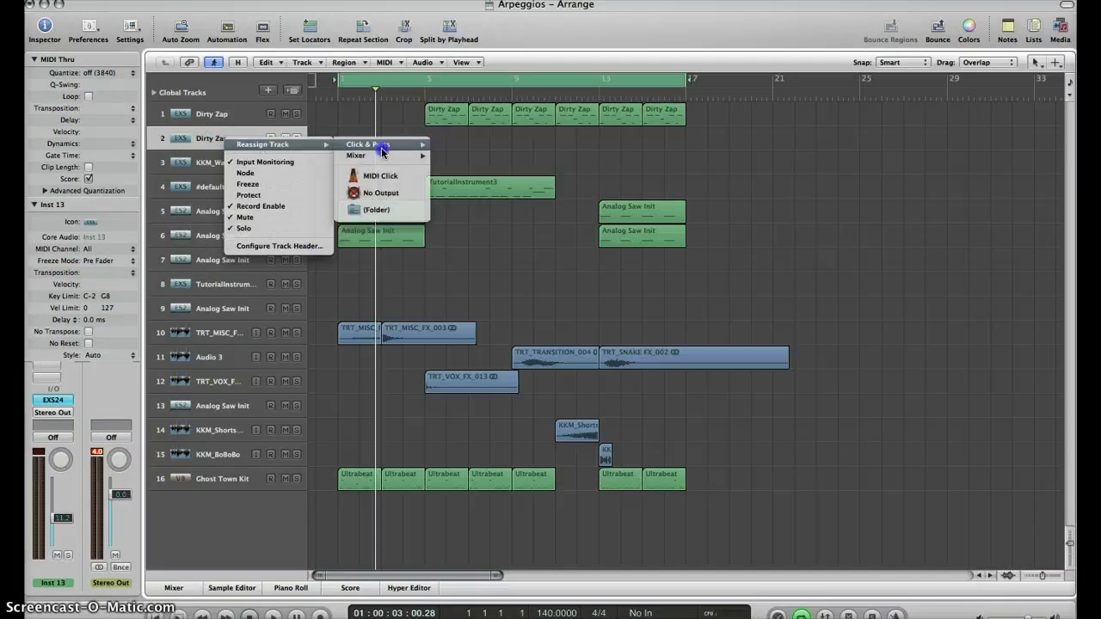
mouse_move(381, 148)
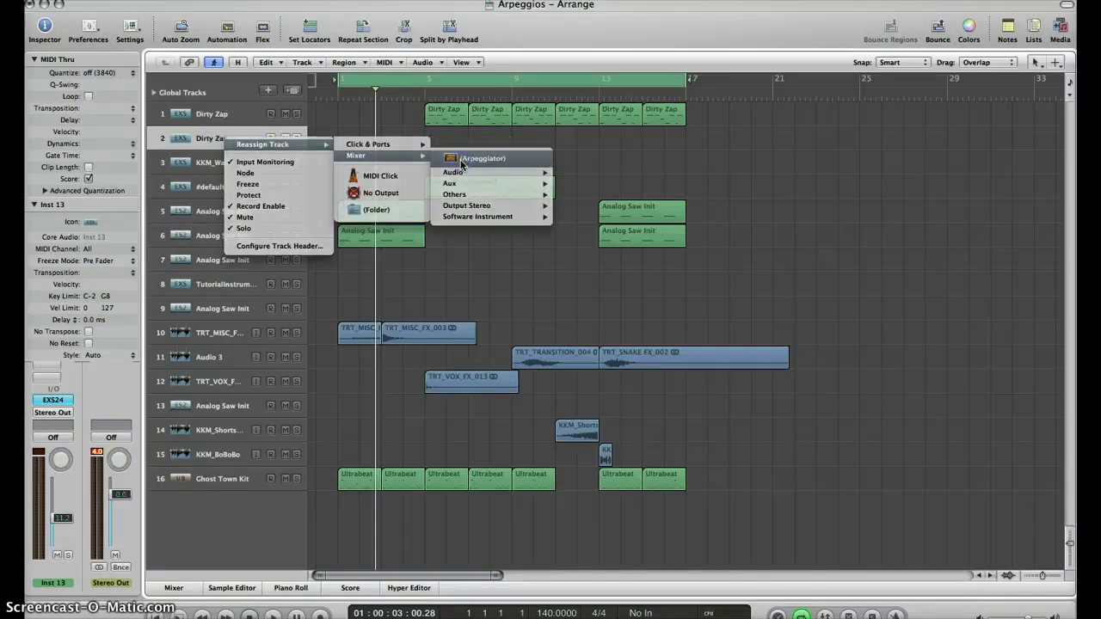
click(460, 155)
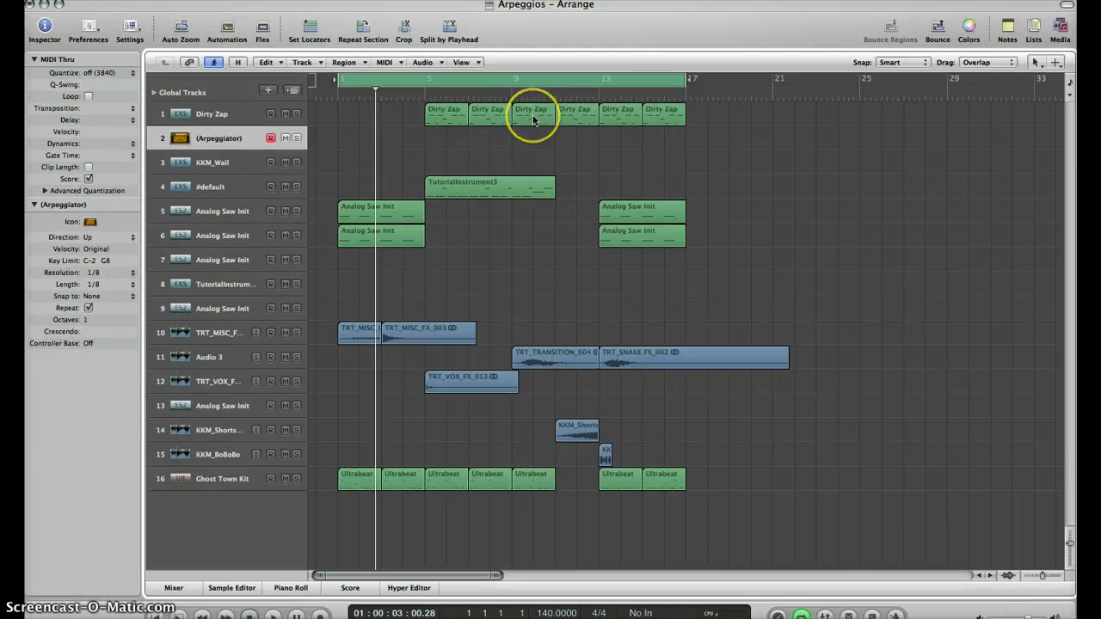
drag(530, 141, 528, 142)
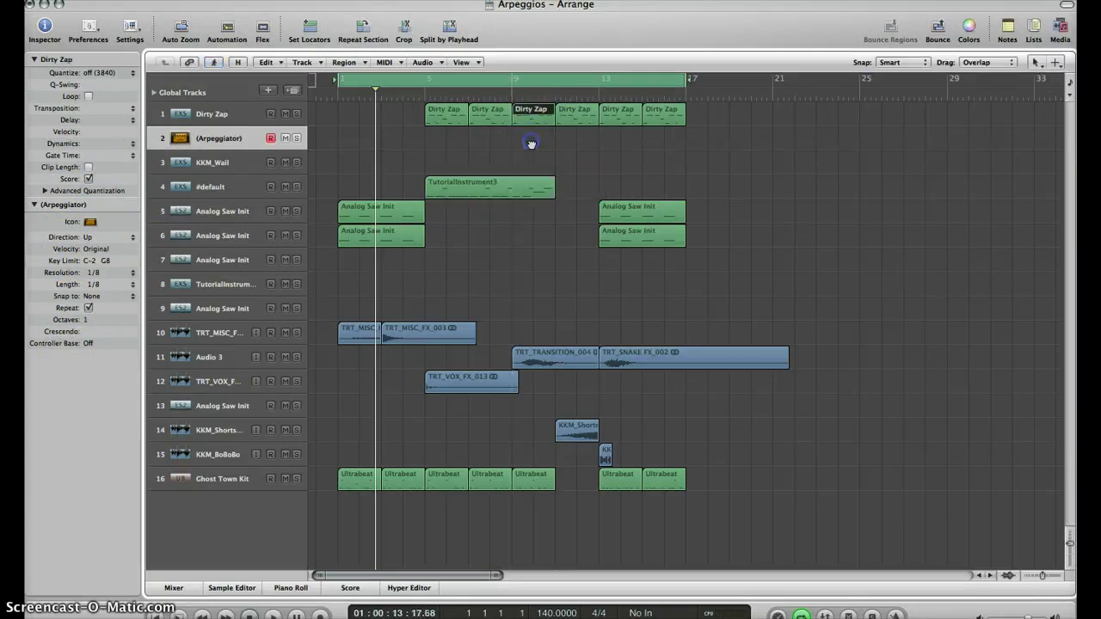
click(582, 217)
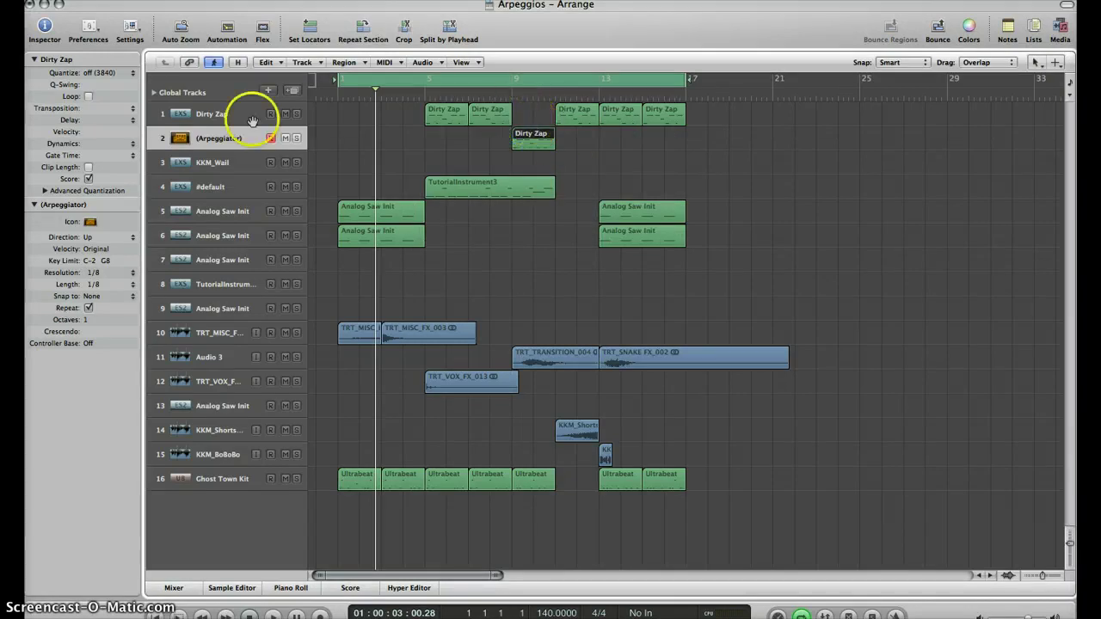
Set the Arpeggiator's resolution to 1/6, note length to 1/16 and octaves to 2
click(103, 286)
click(101, 314)
click(103, 276)
click(101, 261)
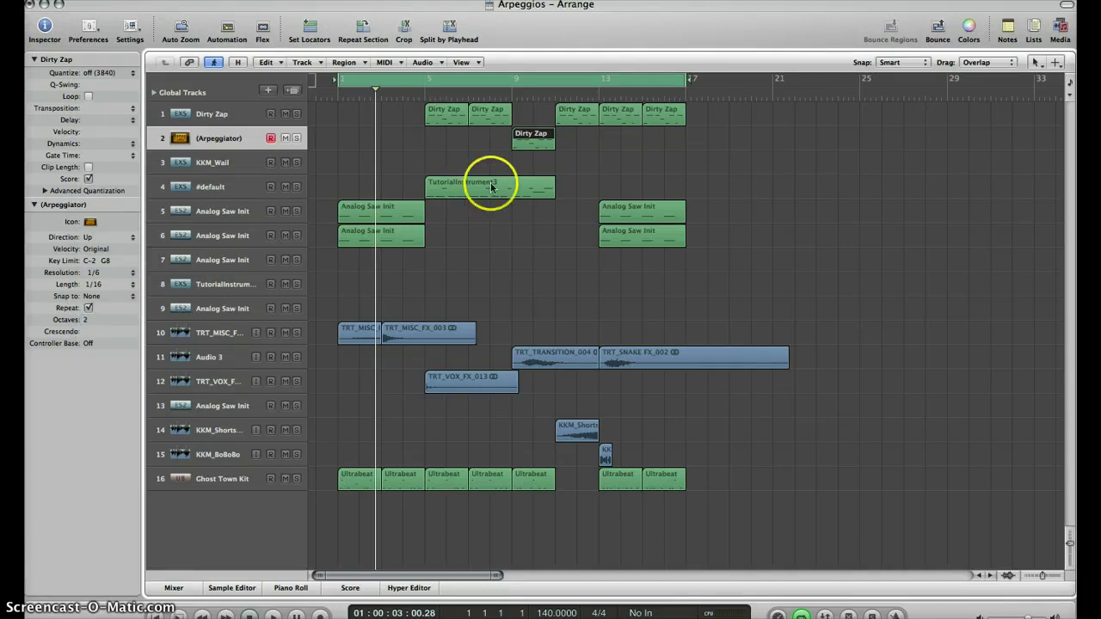
Set the locators around the Dirty Zap region at bar 9 on the Arpeggiator track and play the cycle
click(542, 99)
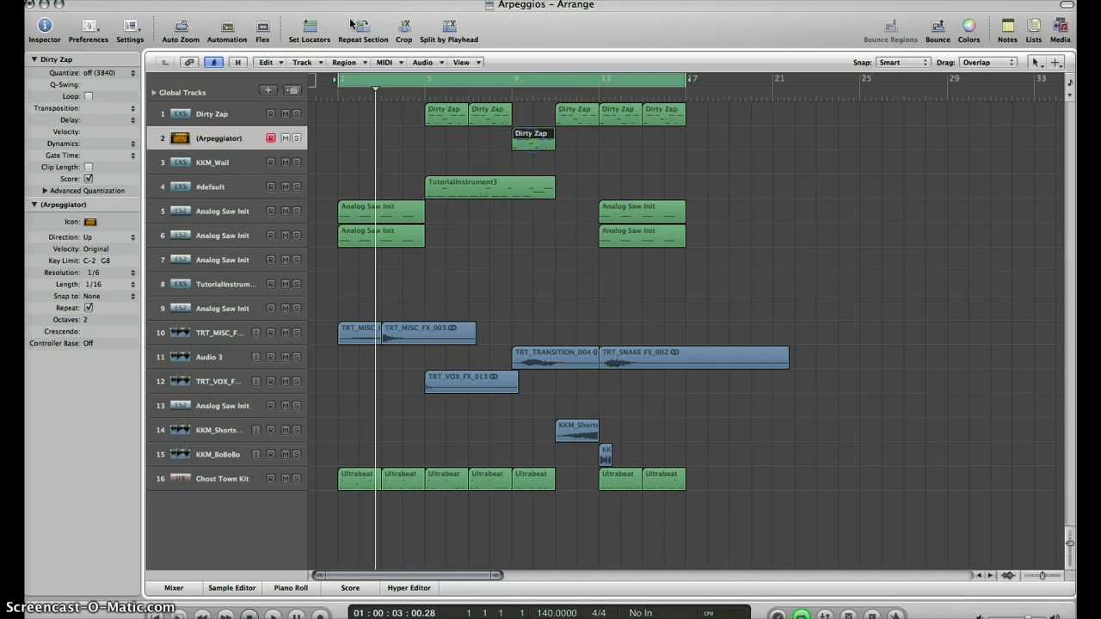
click(316, 26)
mouse_move(521, 112)
mouse_down()
mouse_move(560, 140)
mouse_move(575, 168)
mouse_up()
key(space)
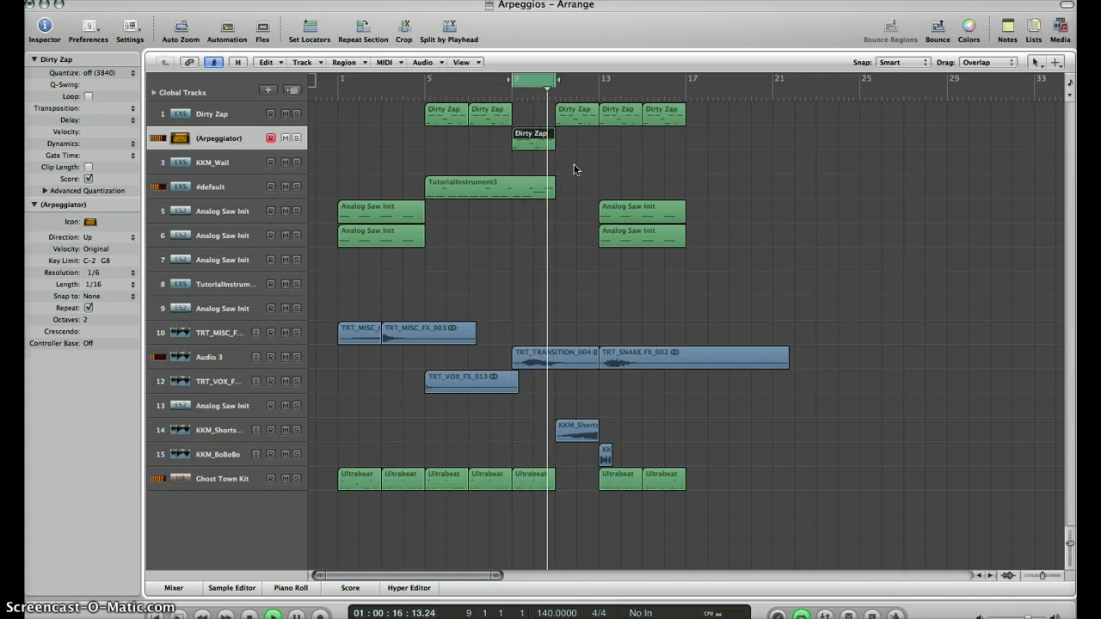
Solo the Arpeggiator track briefly during playback and mute the #default track
drag(409, 152, 301, 140)
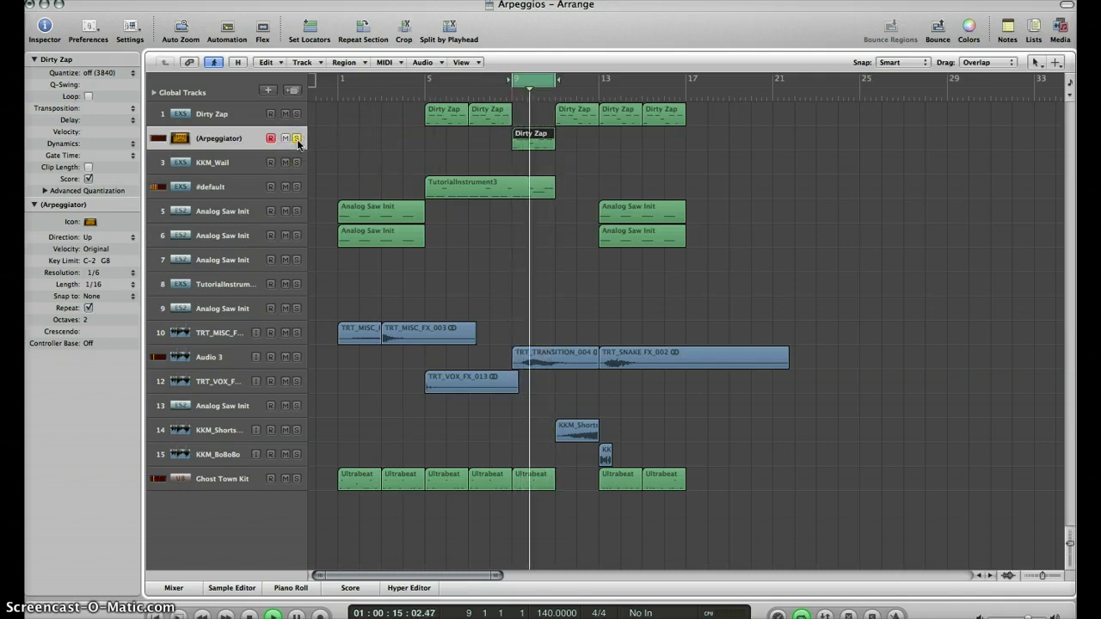
click(284, 187)
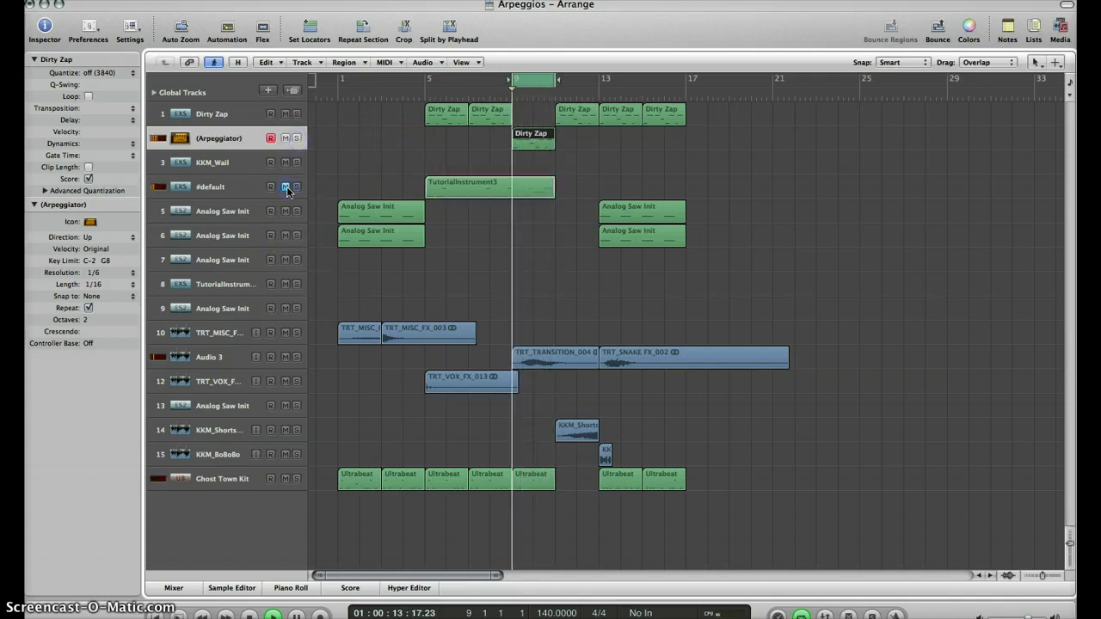
Set the Arpeggiator's resolution to 1/5 and note length to 1/20 during playback, and unmute the #default track
click(100, 274)
click(99, 258)
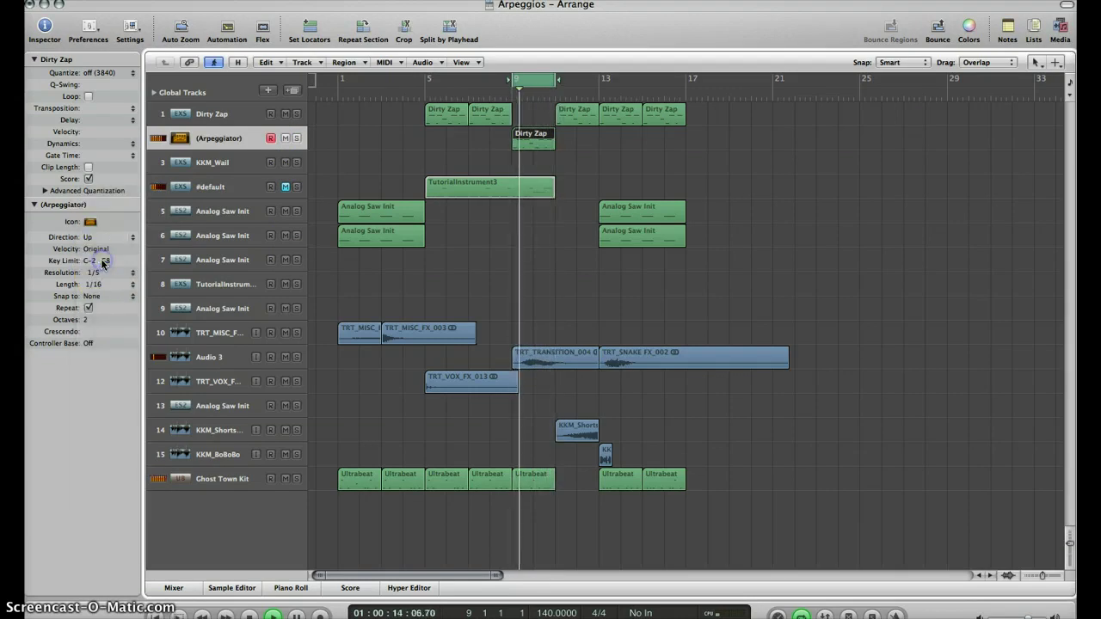
click(101, 284)
click(103, 296)
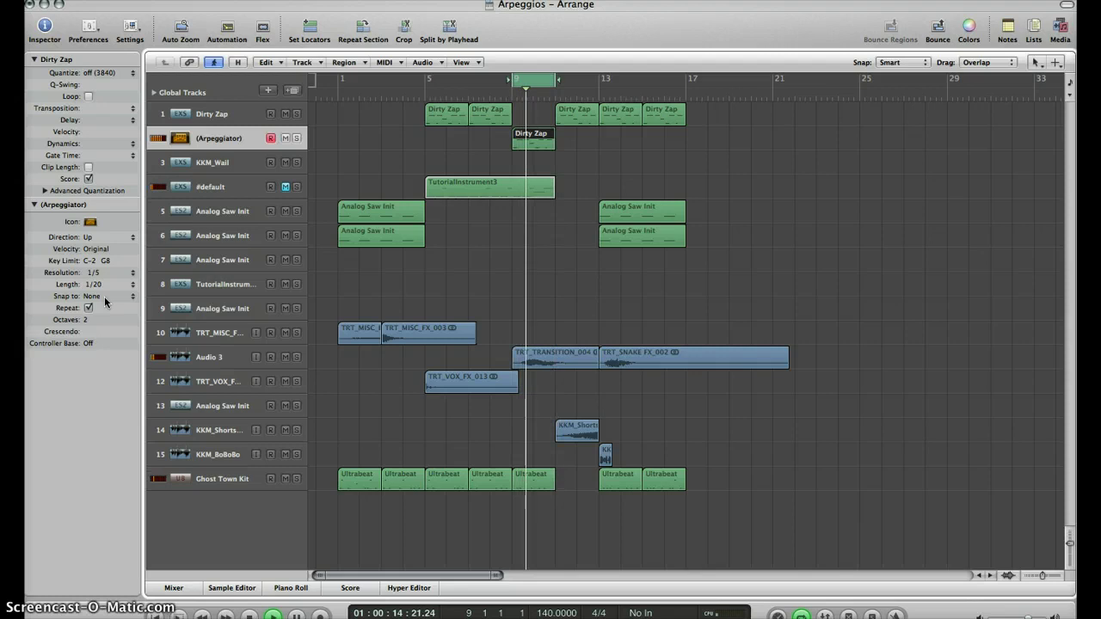
click(285, 185)
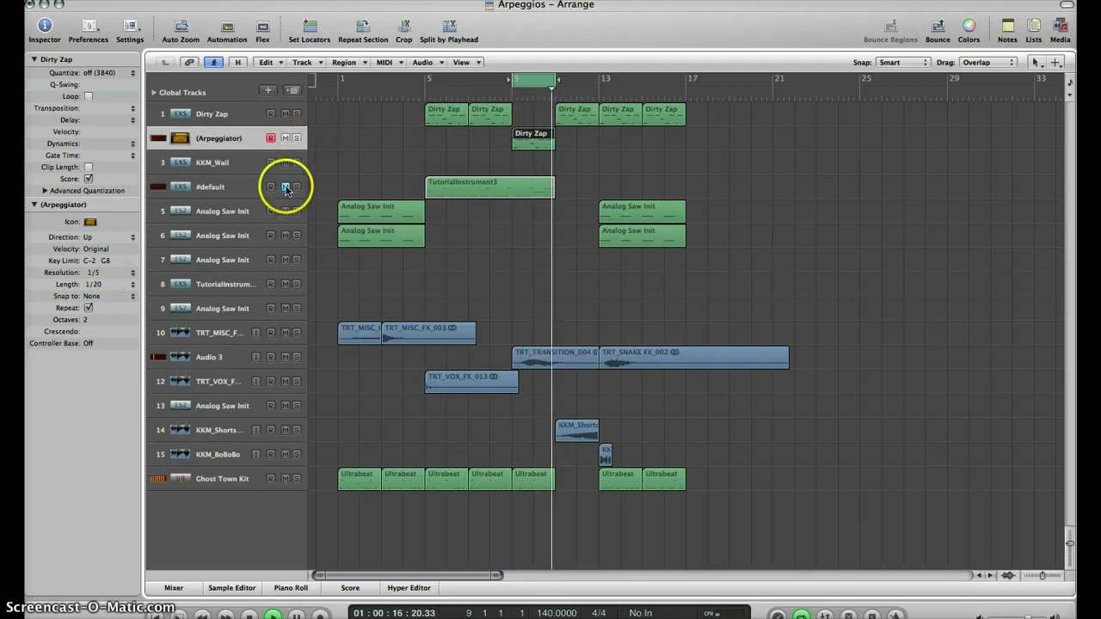
Disarm the Arpeggiator track and examine the arpeggiator object's cable connection in the Environment's Mixer layer
click(271, 140)
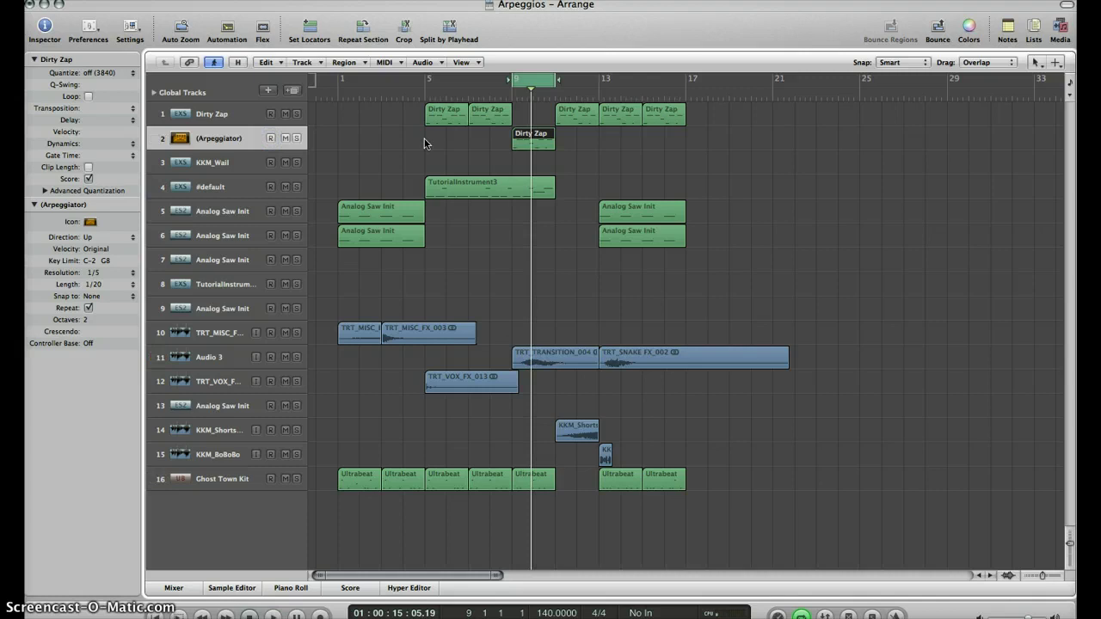
click(272, 0)
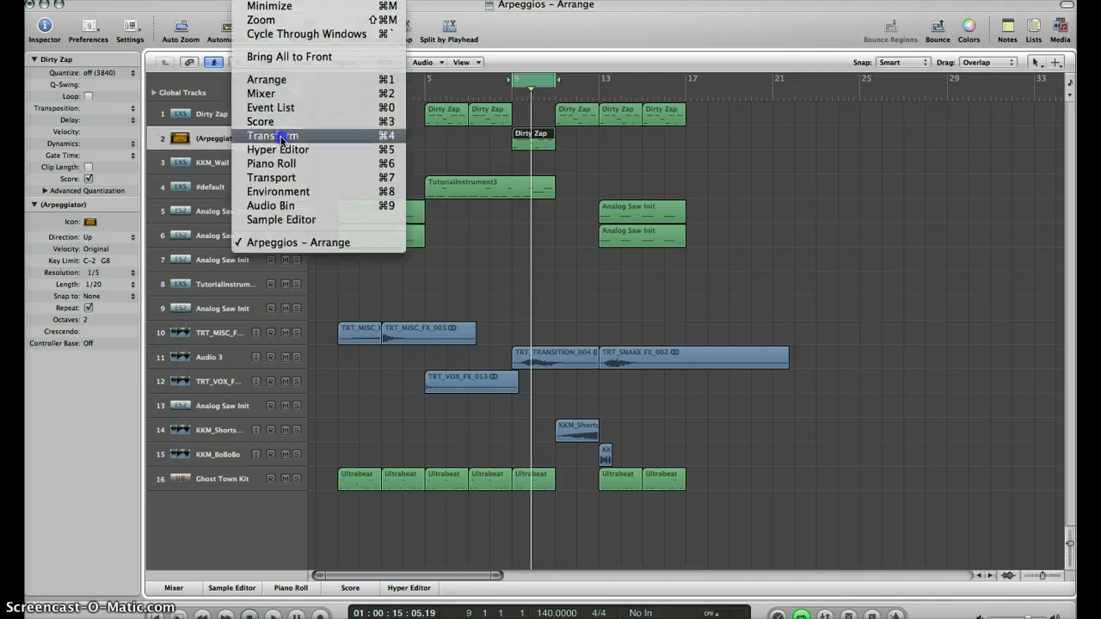
click(284, 191)
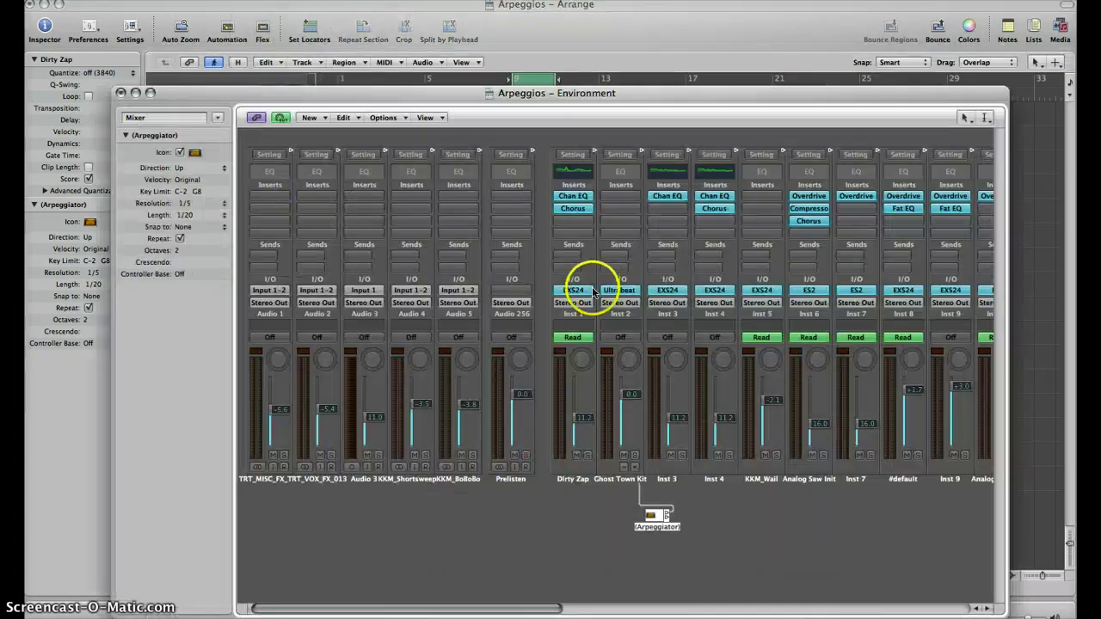
click(638, 497)
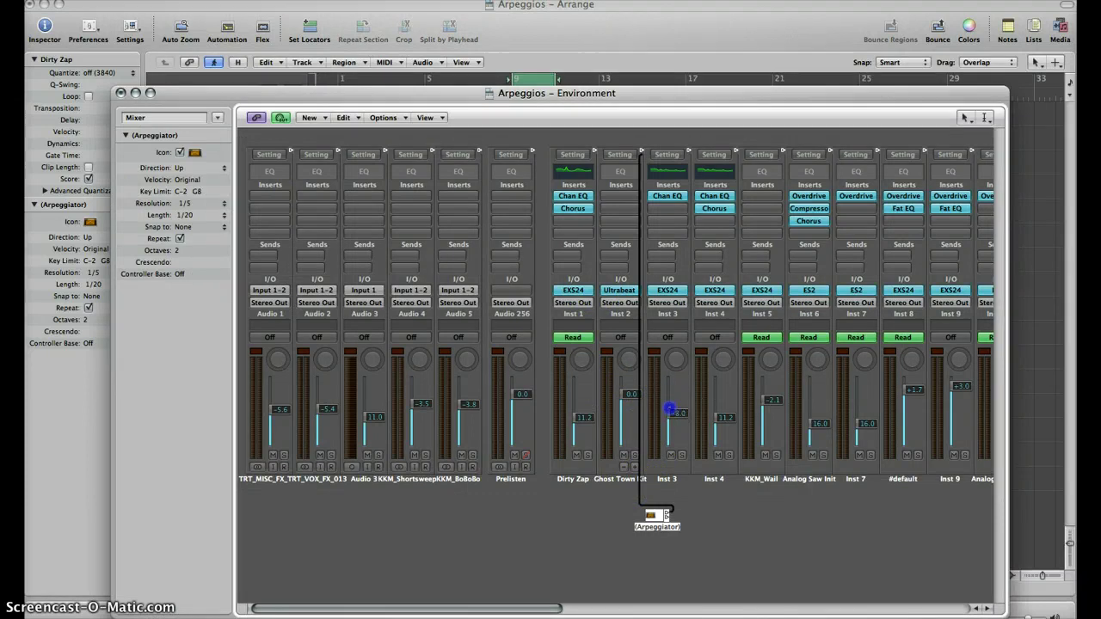
click(122, 101)
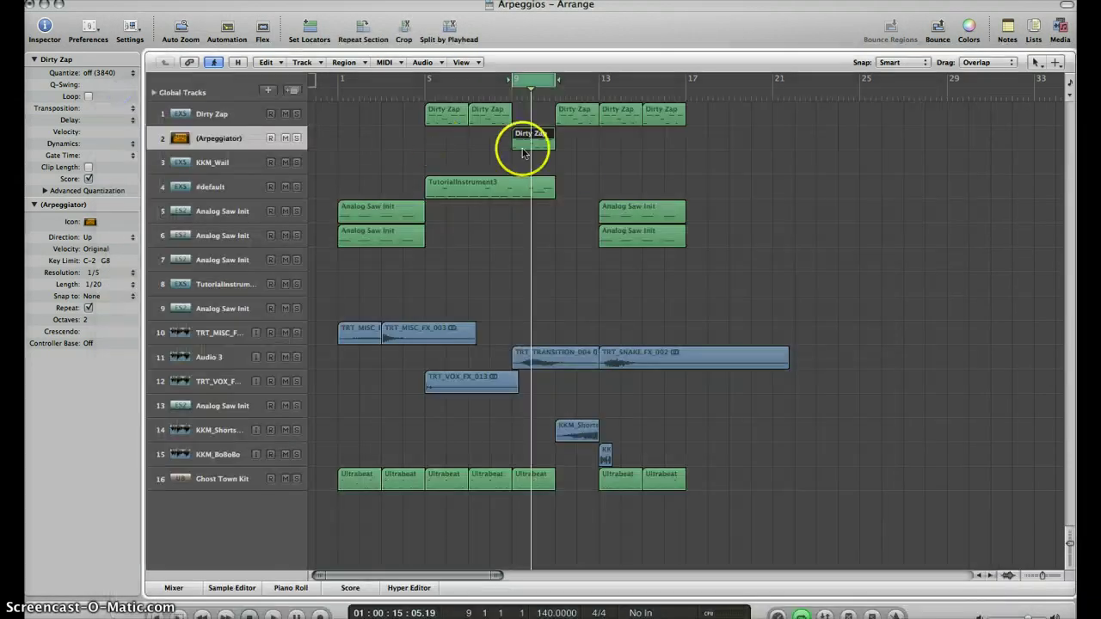
Deselect the Dirty Zap region at bar 9 and select the Dirty Zap instrument track
click(526, 140)
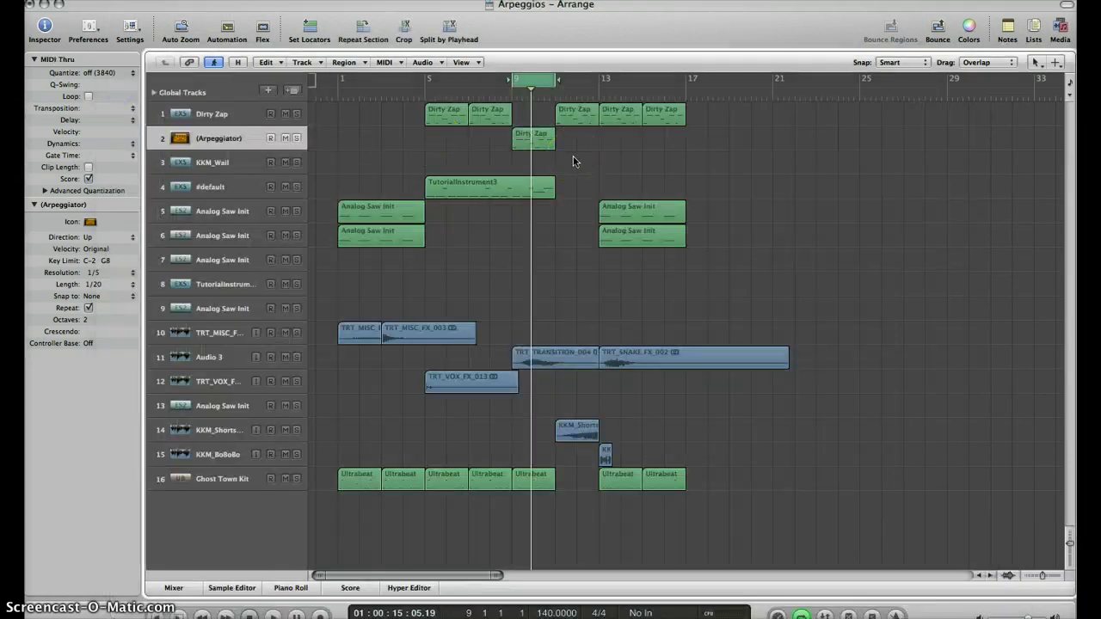
click(250, 118)
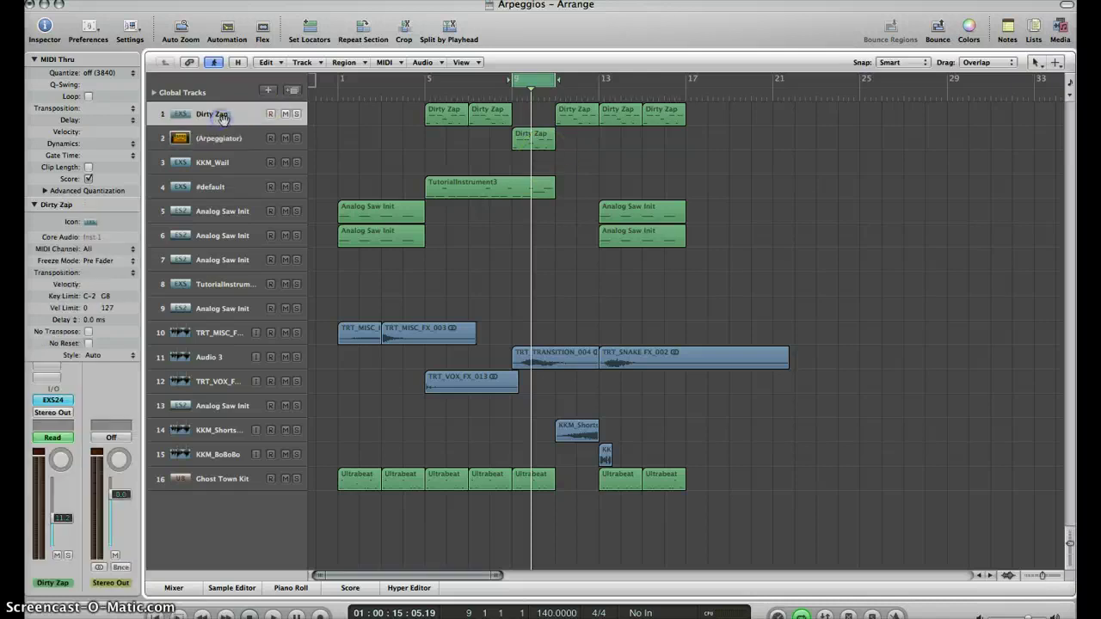
right_click(216, 116)
click(302, 61)
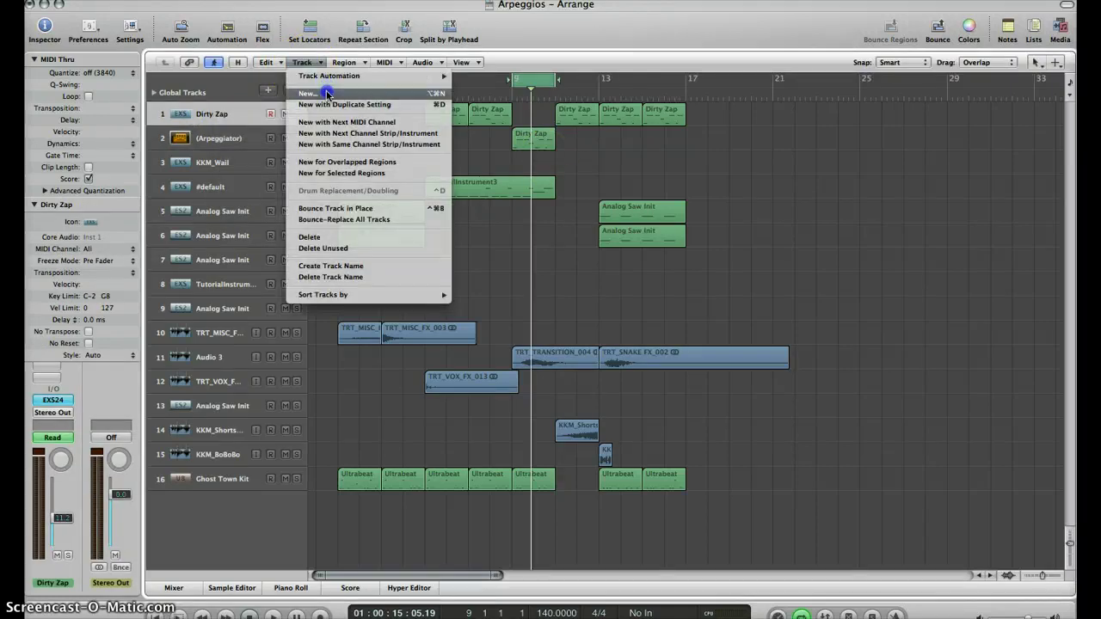
click(326, 94)
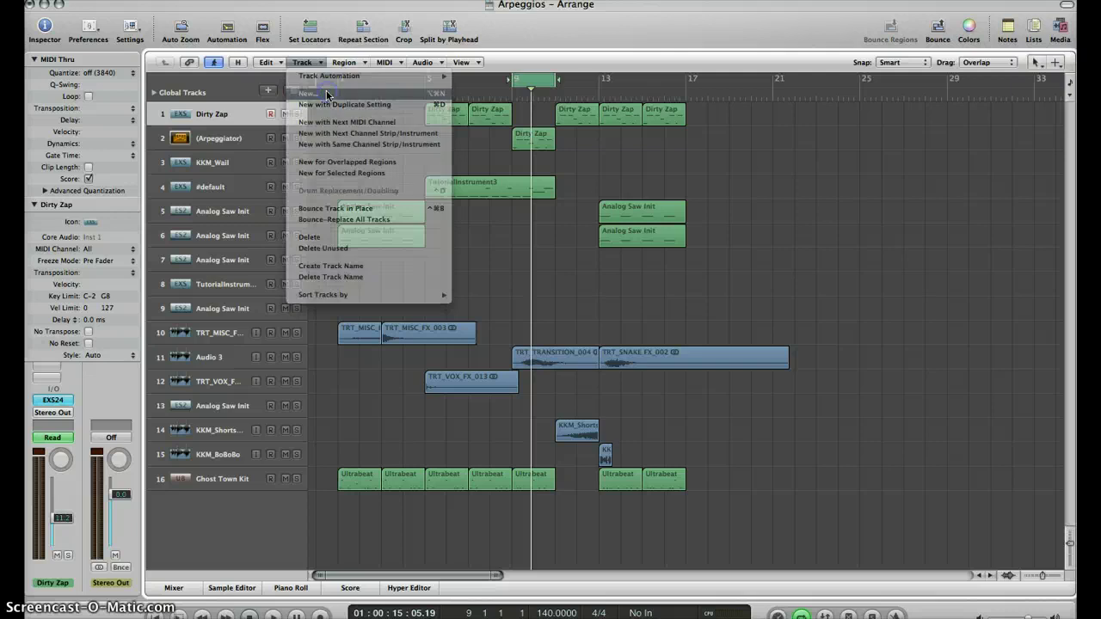
click(610, 138)
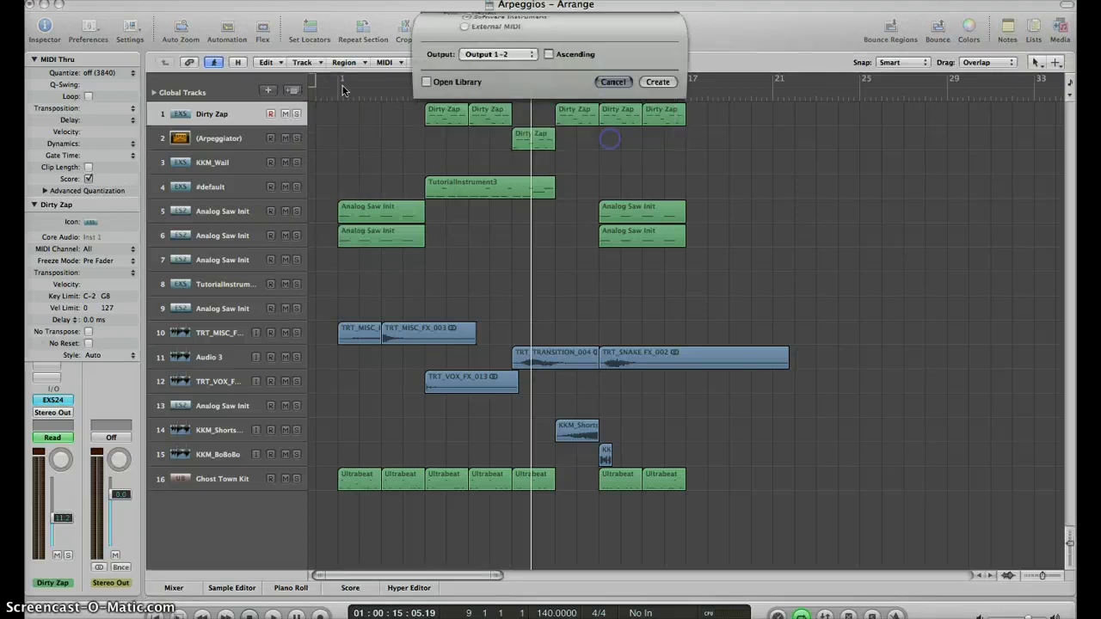
Add a new track with a duplicate of the Dirty Zap track's settings
click(315, 62)
click(331, 104)
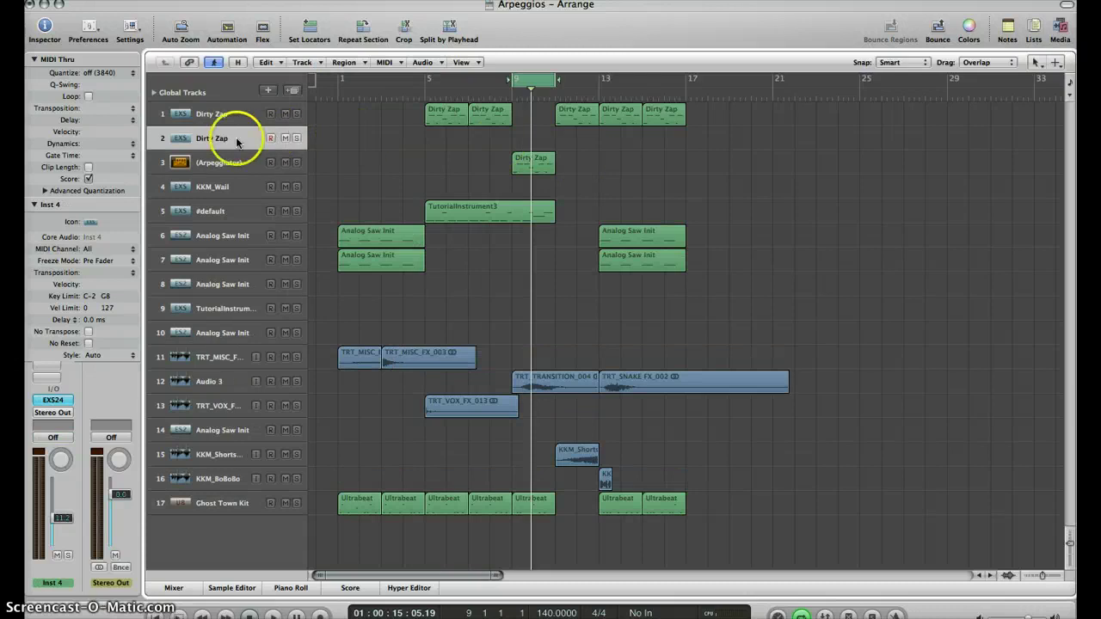
Create a second Arpeggiator object in the Environment and place it below the Inst 4 channel strip, beside the first arpeggiator
click(258, 2)
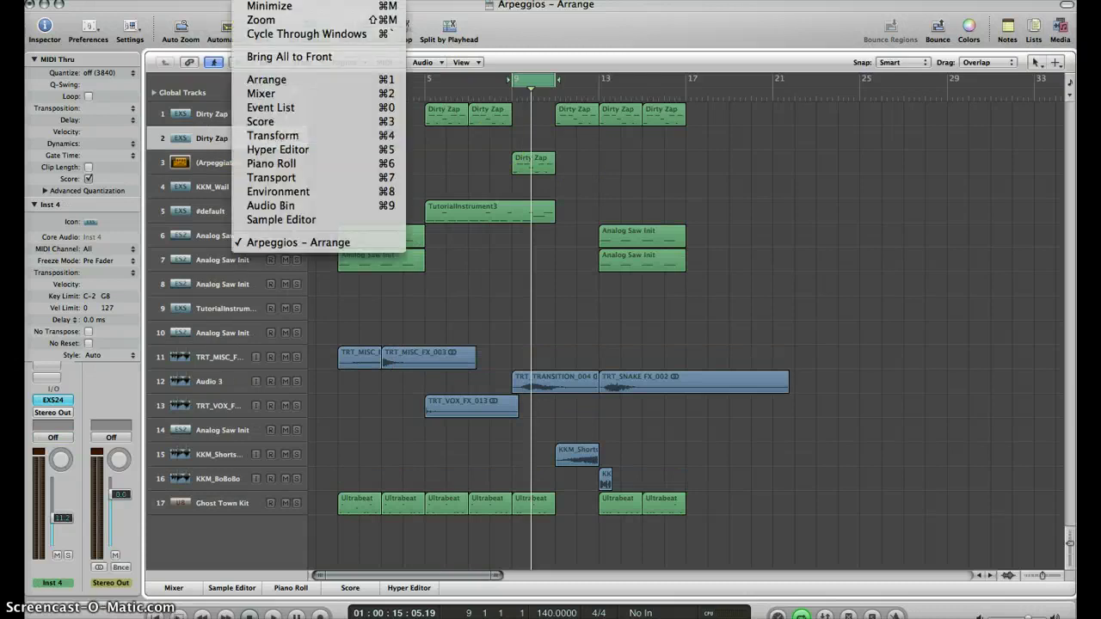
click(272, 194)
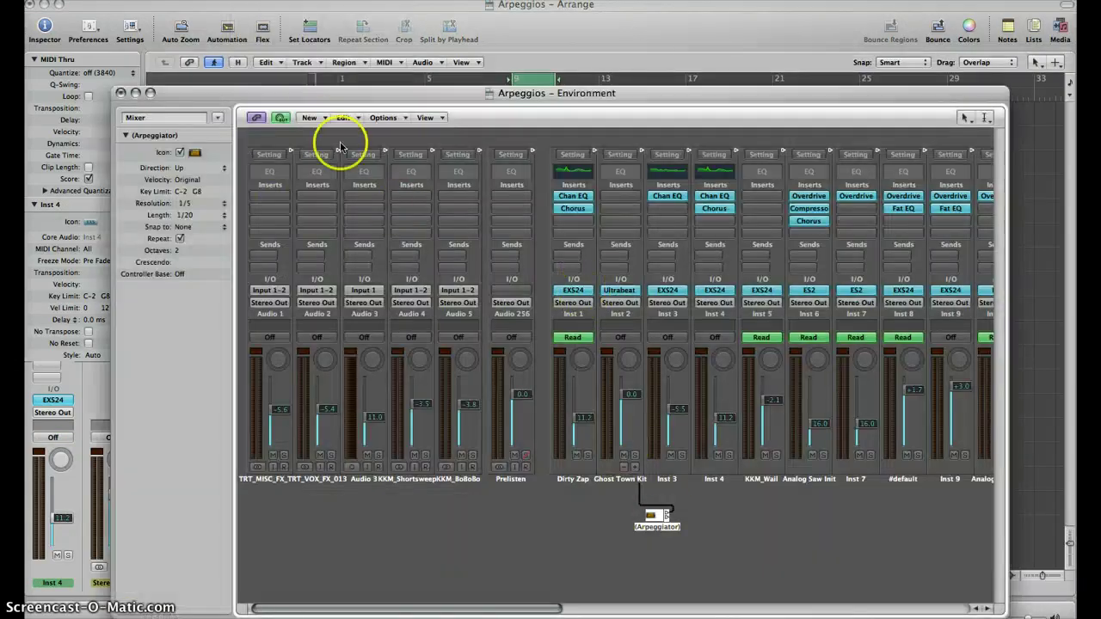
click(318, 119)
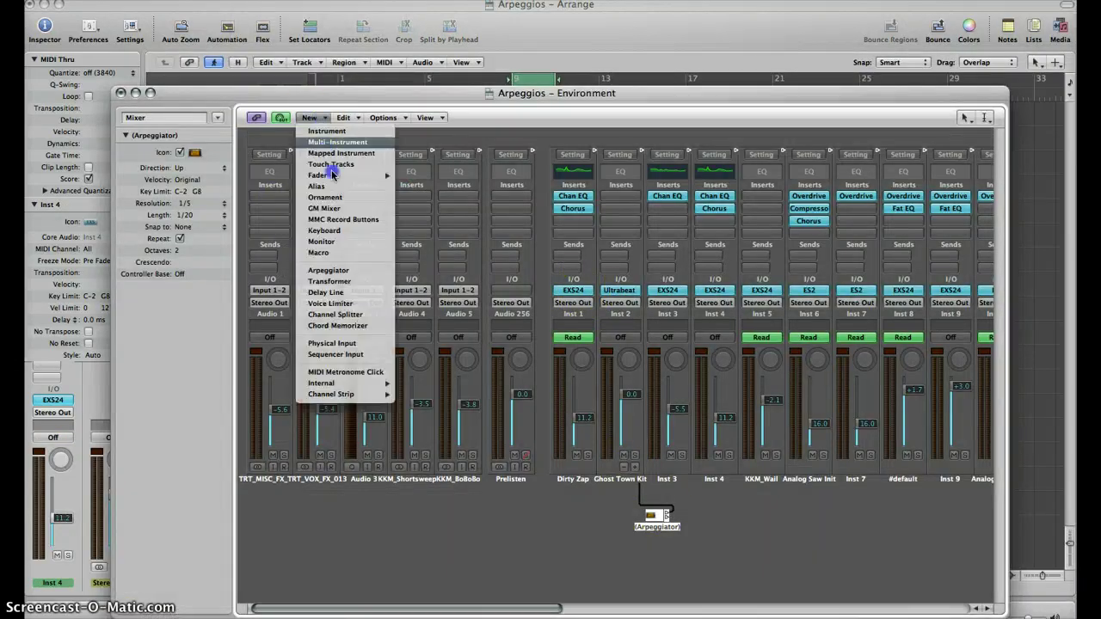
click(336, 272)
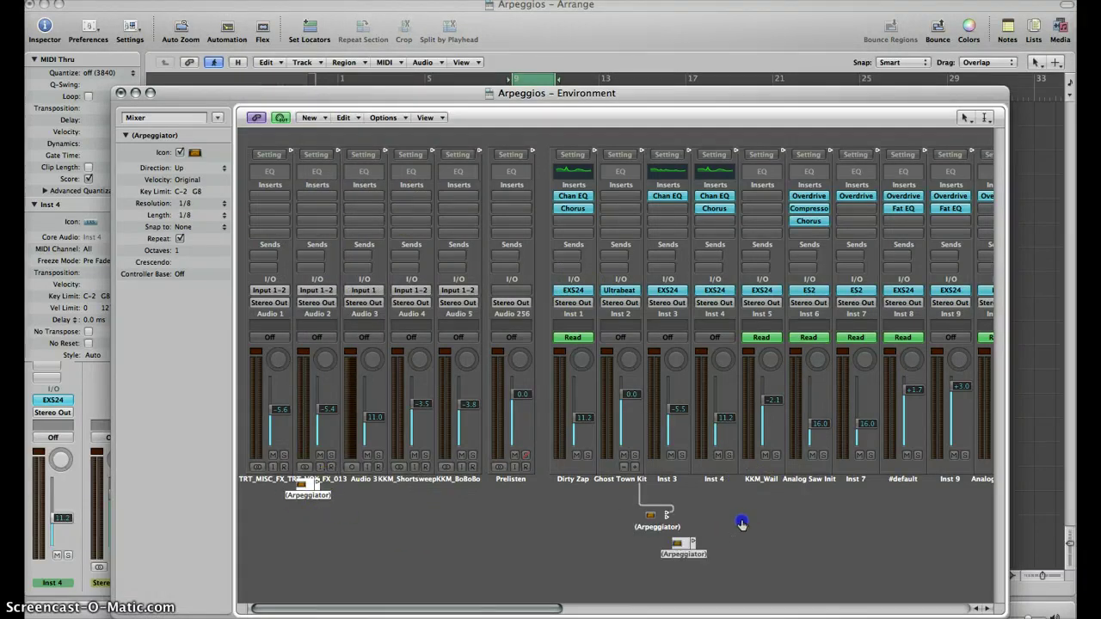
drag(741, 523, 713, 517)
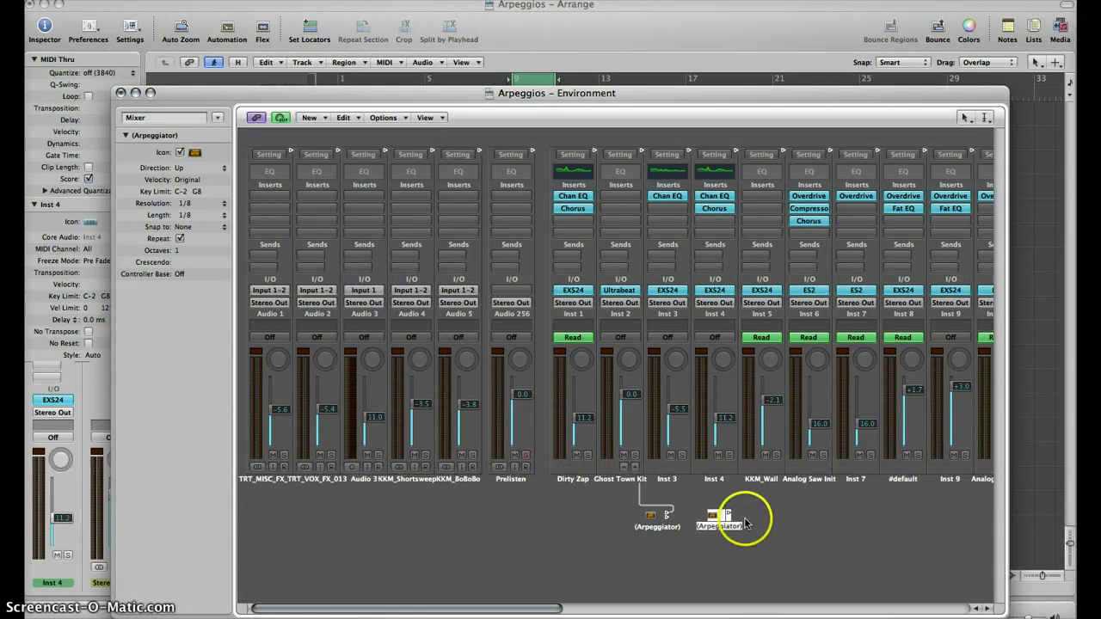
Cable the new Arpeggiator's output to the Inst 4 channel strip, check both arpeggiator cables and close the Environment
scroll(745, 521, right, 8)
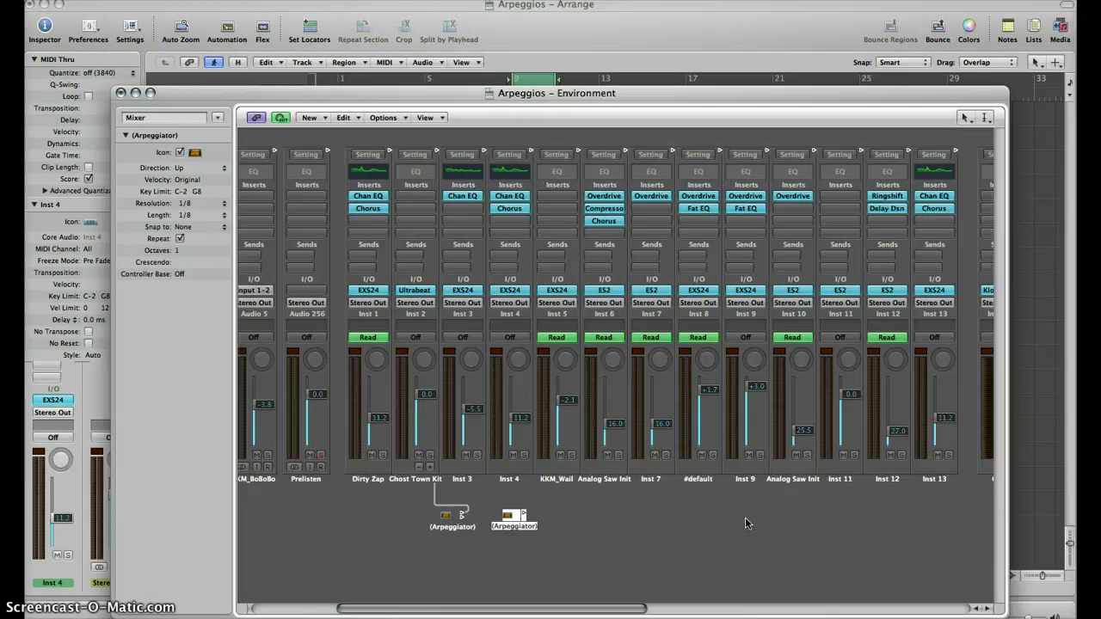
scroll(745, 517, left, 8)
click(727, 517)
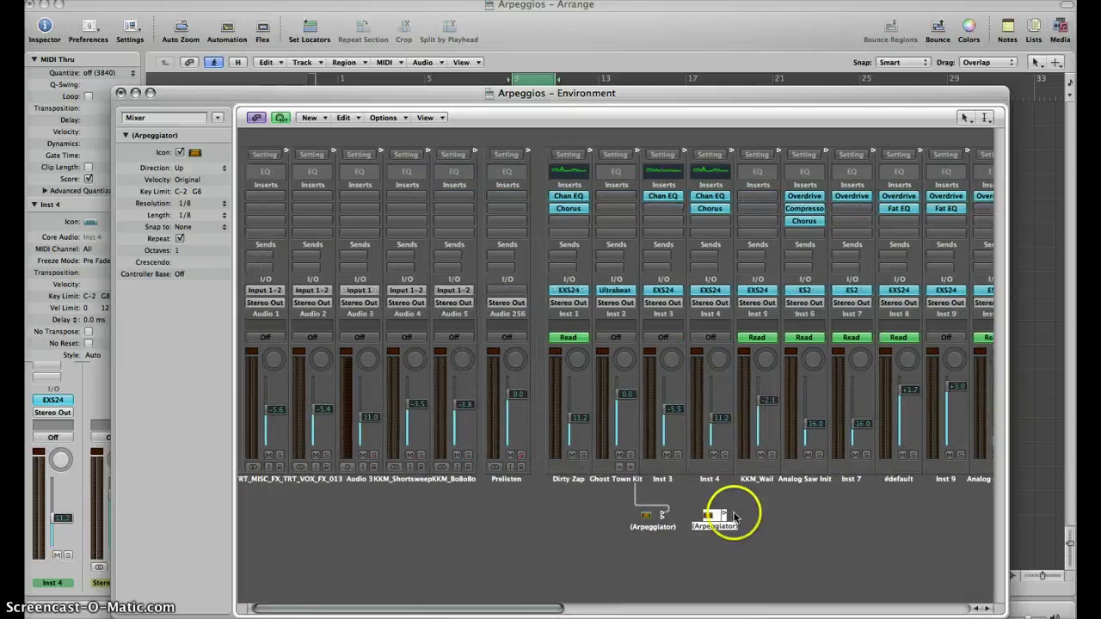
drag(727, 516, 696, 251)
drag(699, 168, 699, 167)
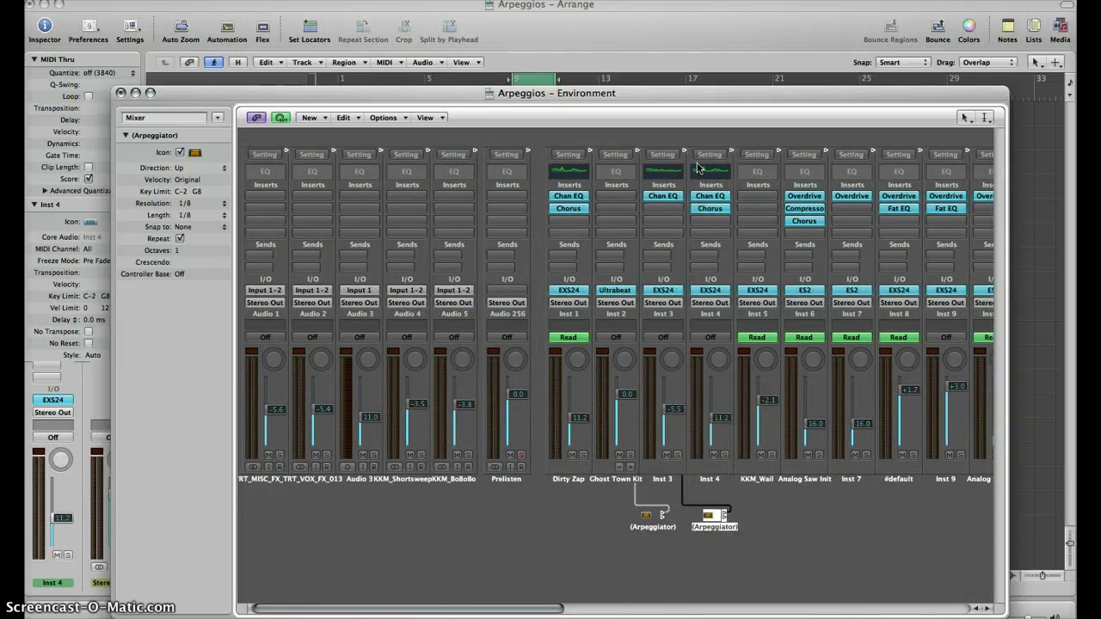
click(712, 467)
click(640, 506)
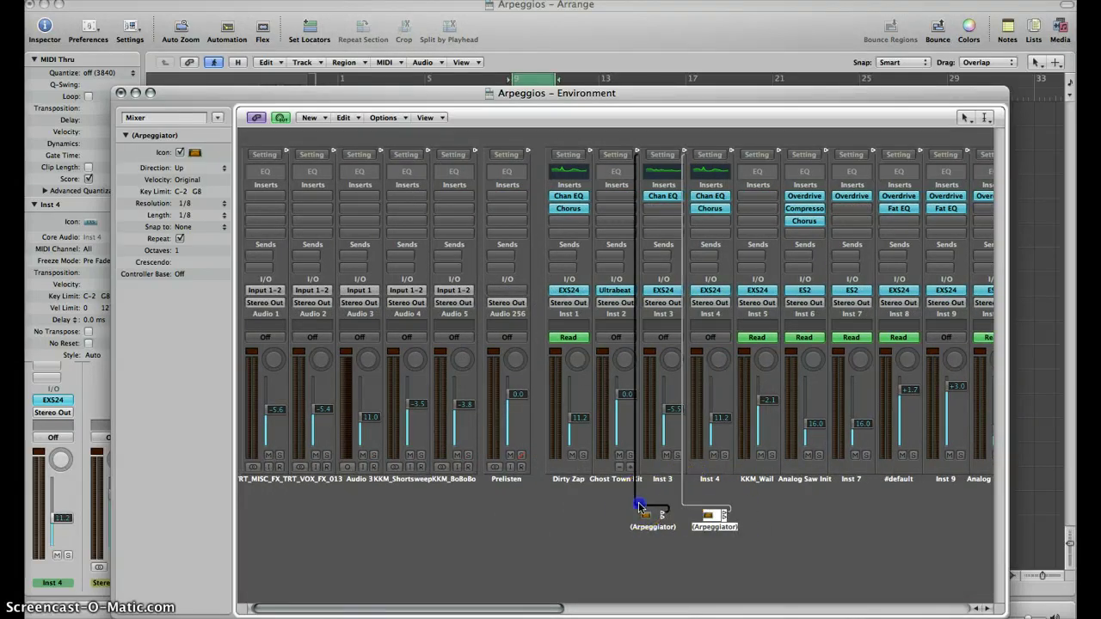
click(156, 82)
click(120, 93)
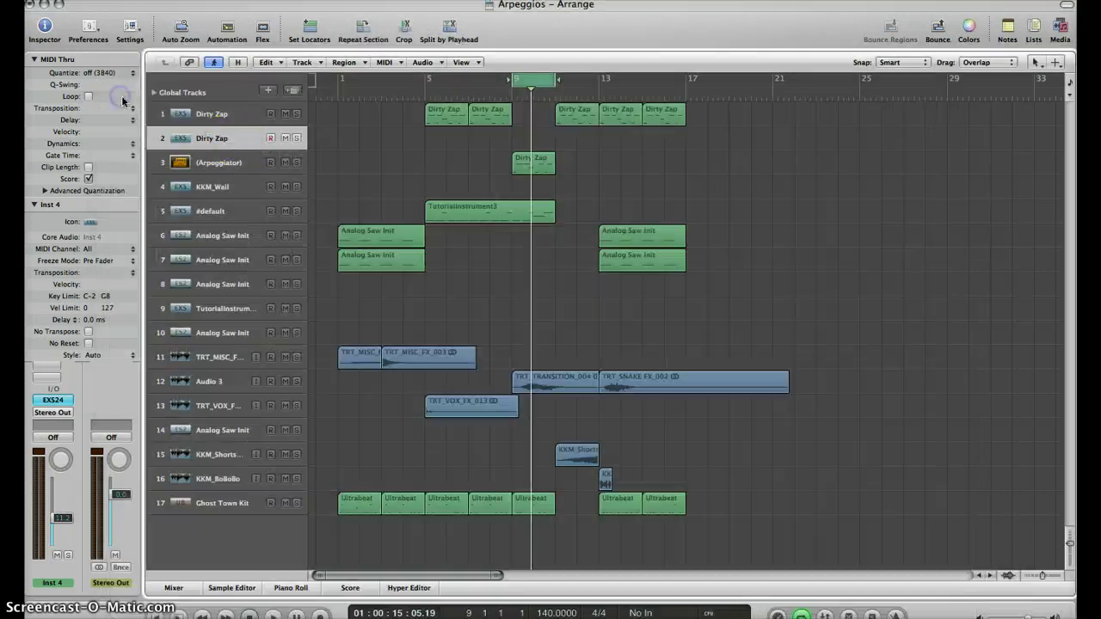
Reassign the duplicated Dirty Zap track to the second Arpeggiator in the Mixer layer
click(211, 151)
right_click(205, 142)
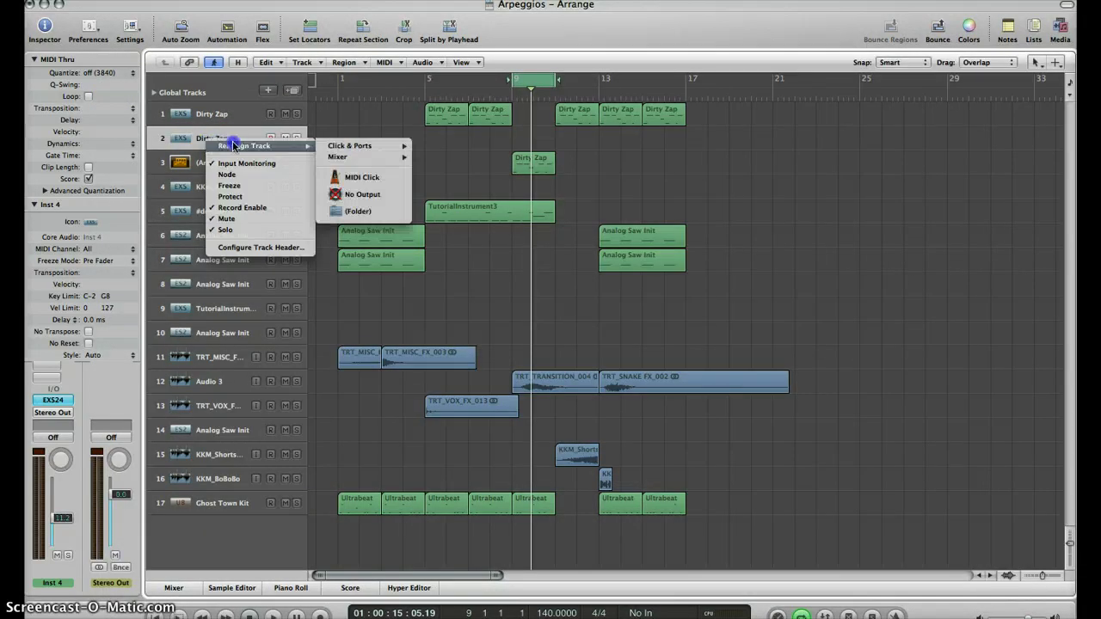
mouse_move(359, 156)
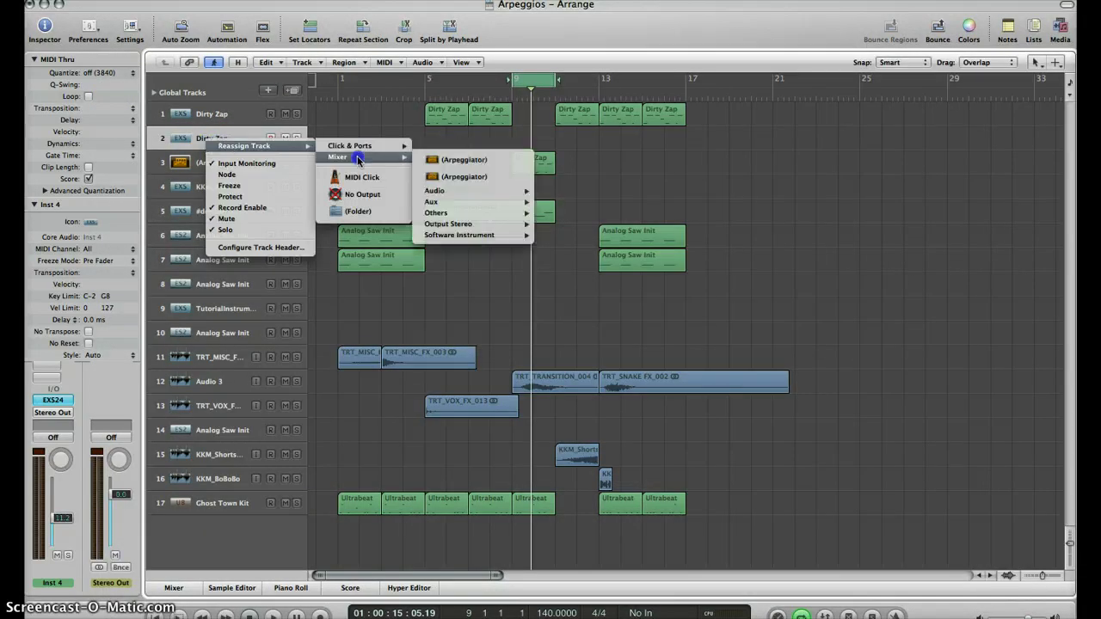
click(456, 177)
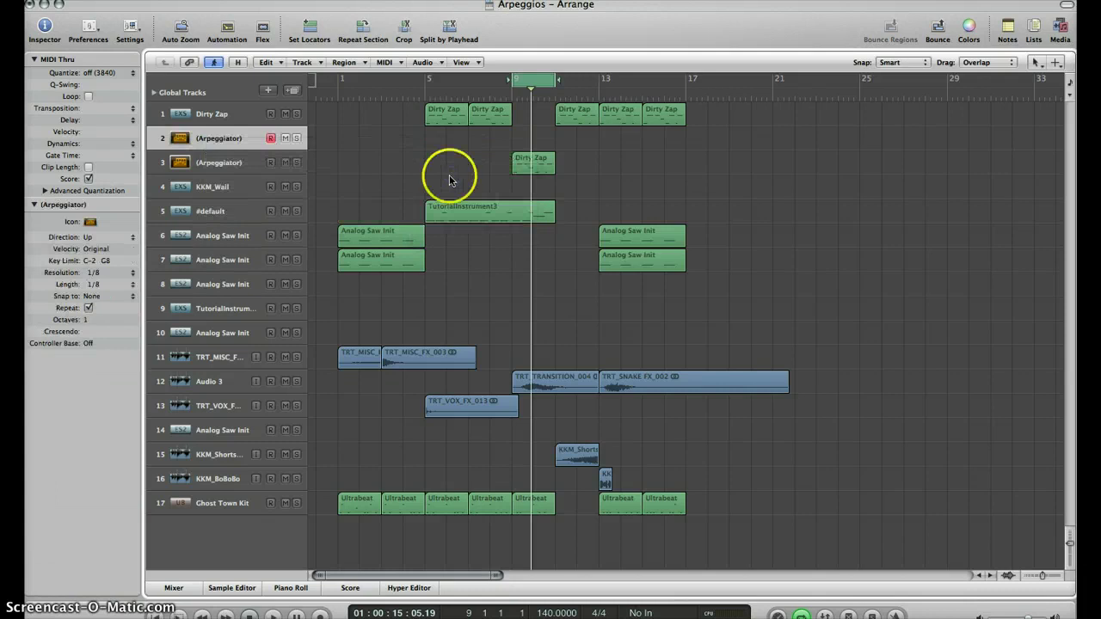
Move the Dirty Zap region at bar 11 from the Dirty Zap track onto the new Arpeggiator track
click(213, 163)
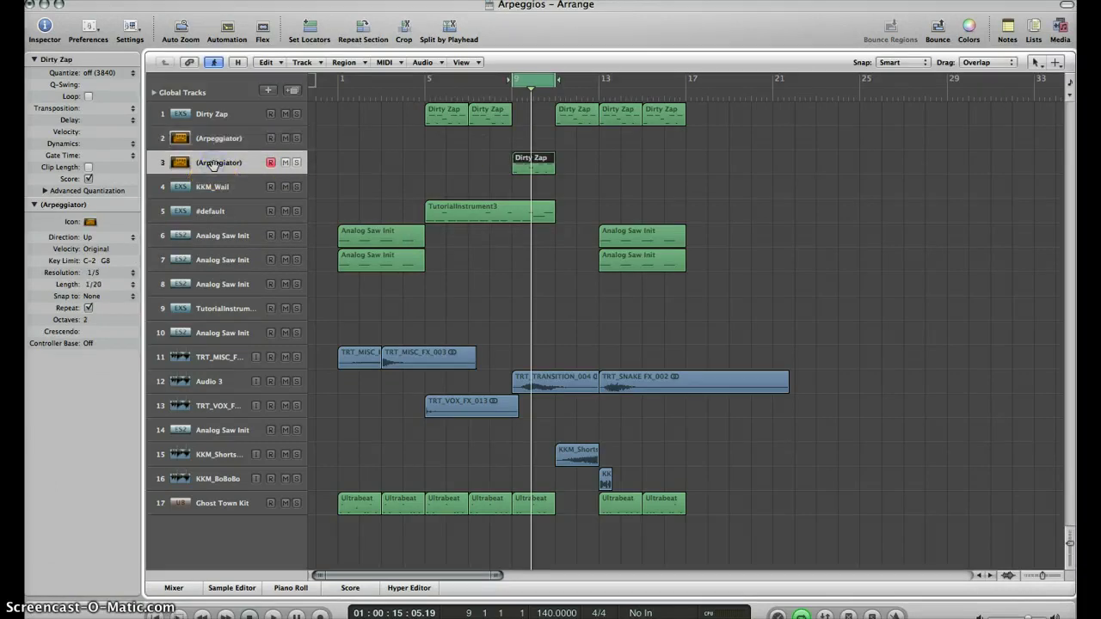
click(228, 138)
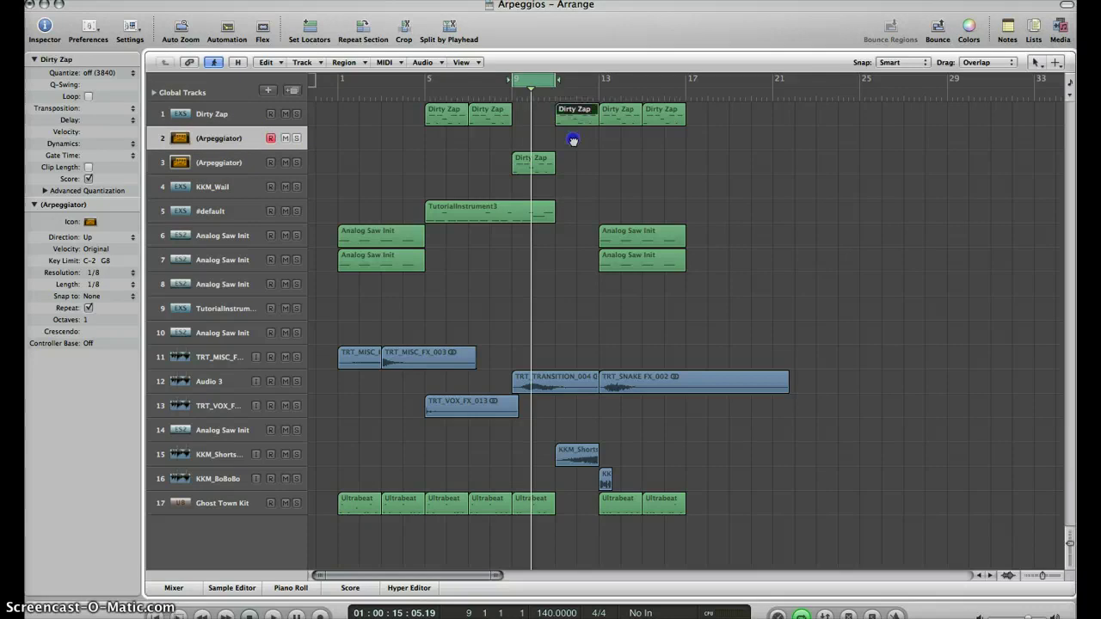
drag(573, 139, 573, 144)
click(600, 217)
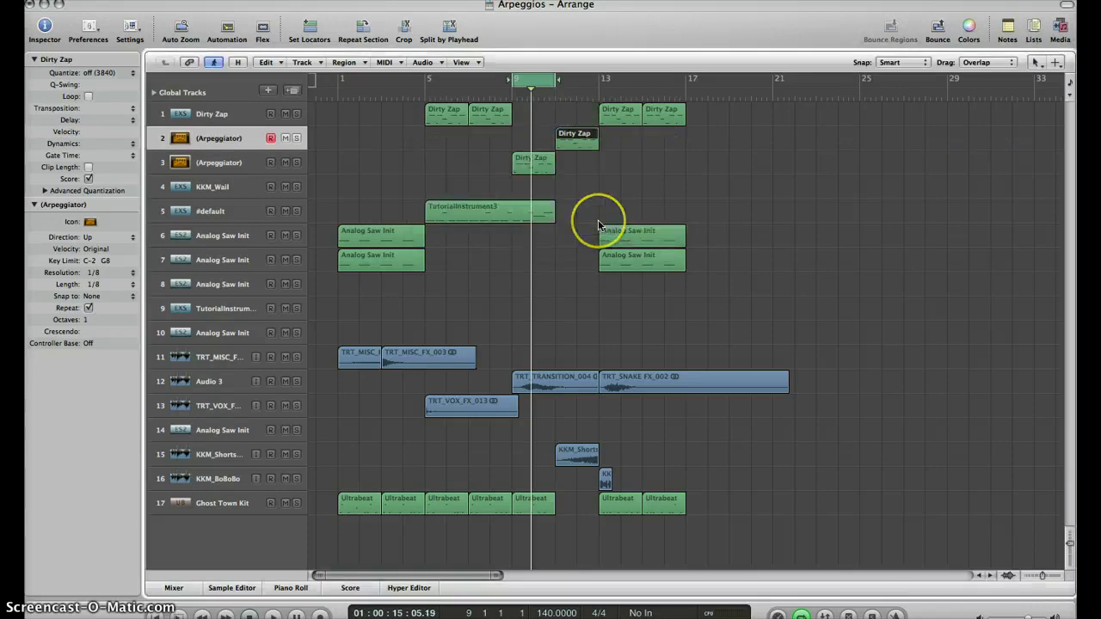
Set the new Arpeggiator's resolution to 1/20, note length to 1/5 and octaves to 4
click(105, 274)
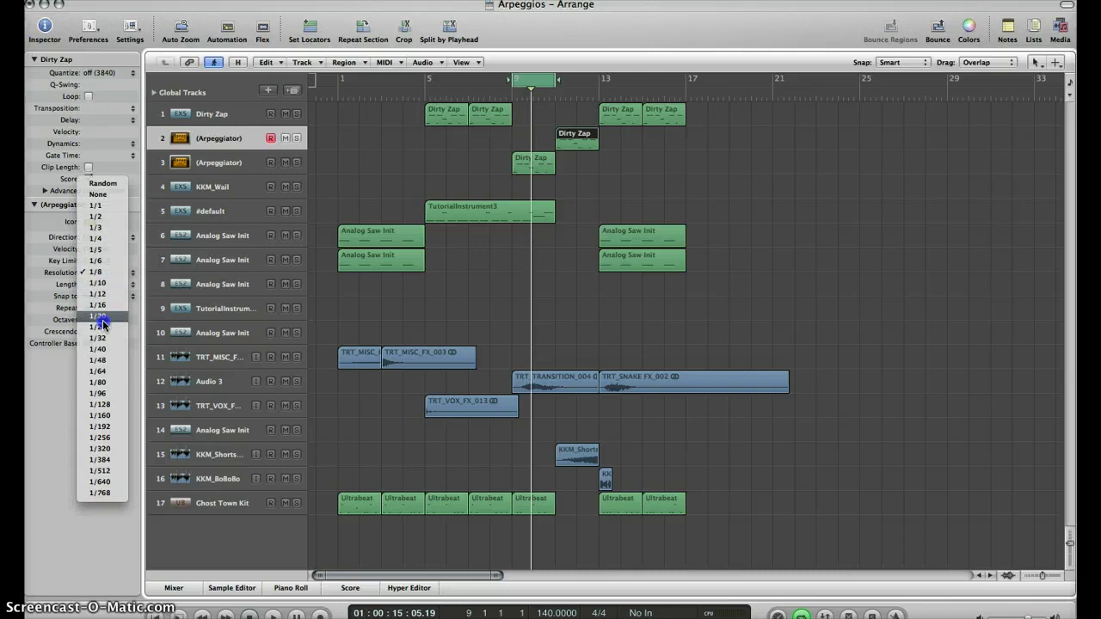
click(103, 319)
click(97, 274)
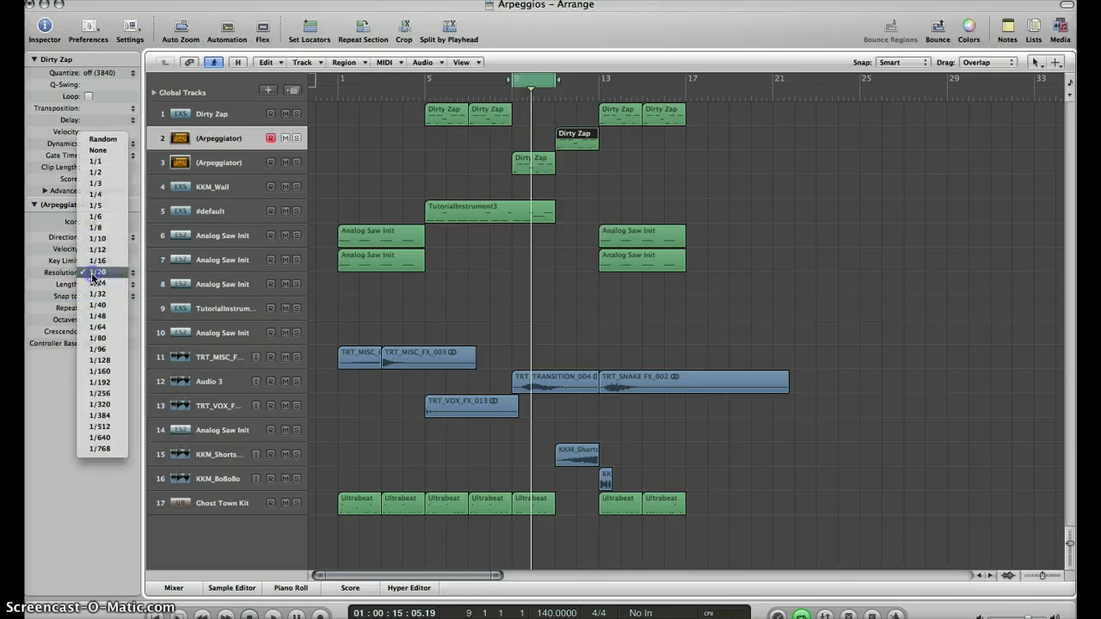
click(110, 288)
click(107, 284)
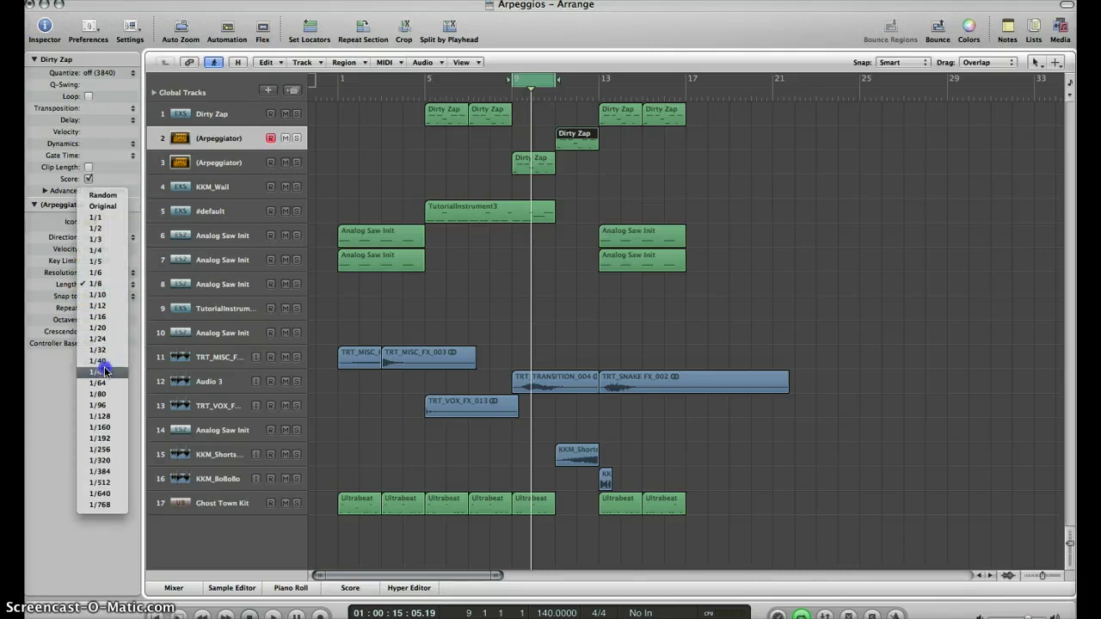
click(107, 262)
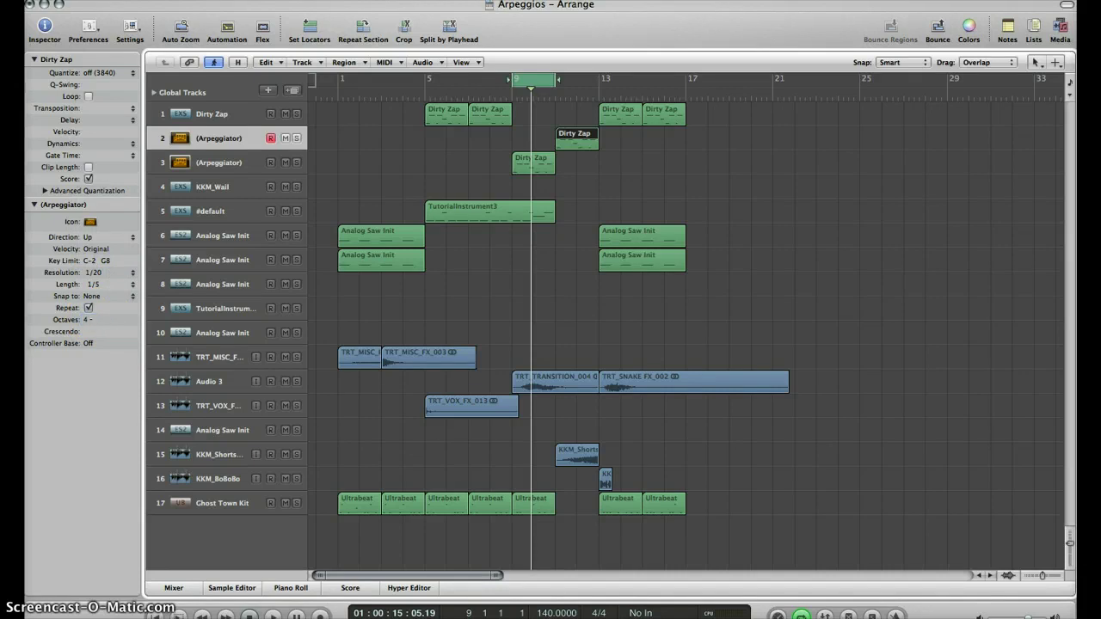
click(714, 334)
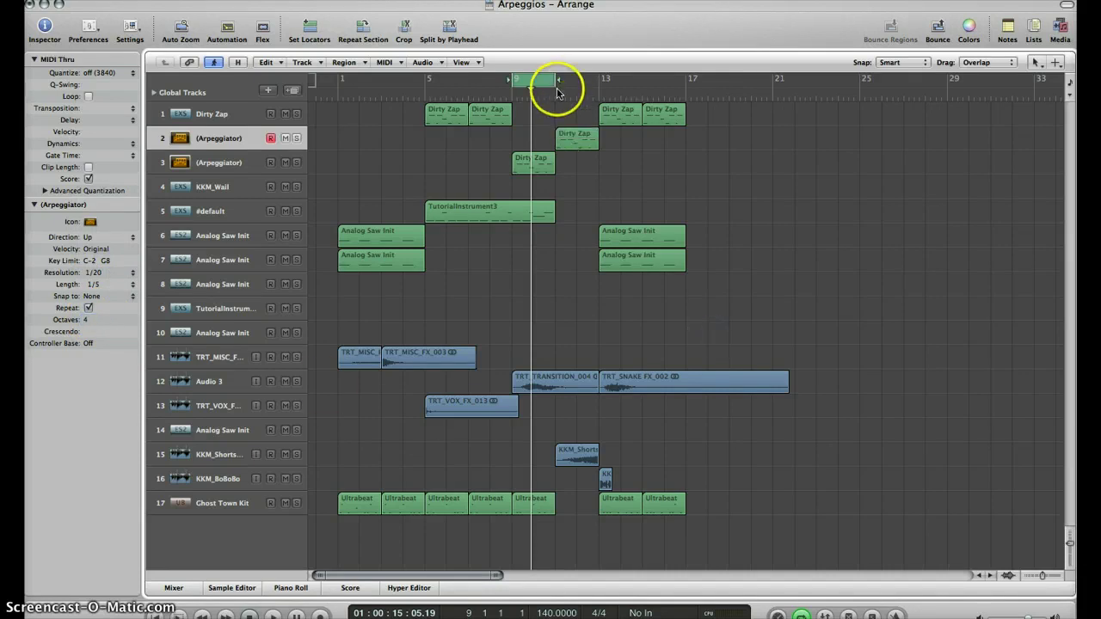
Extend the cycle area's end to bar 13 and play the cycle over both arpeggiated Dirty Zap regions
drag(557, 90, 600, 80)
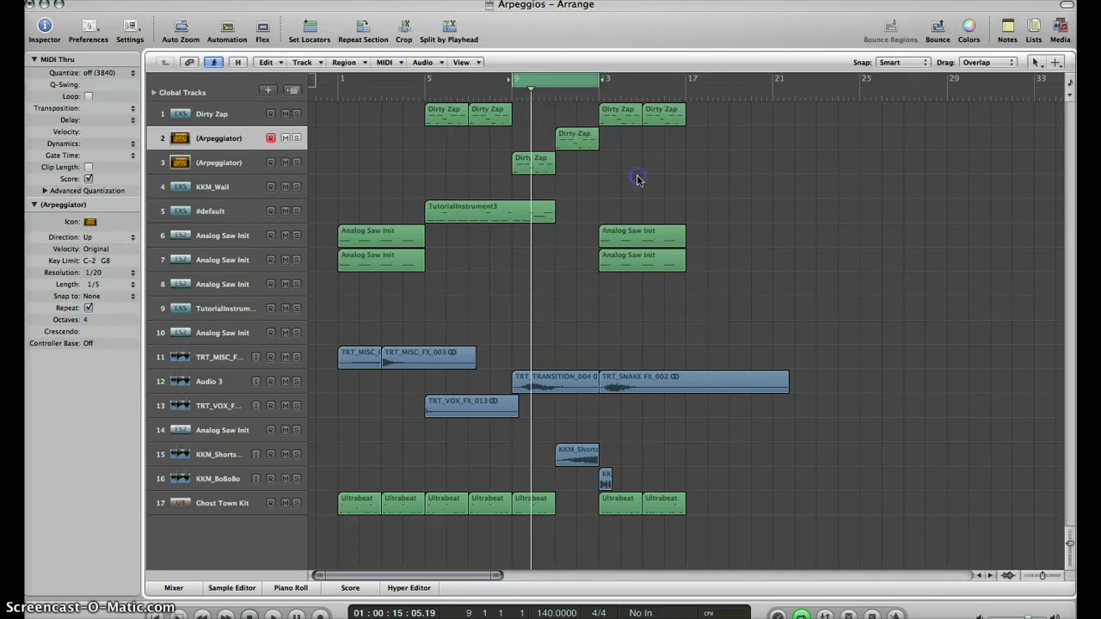
key(space)
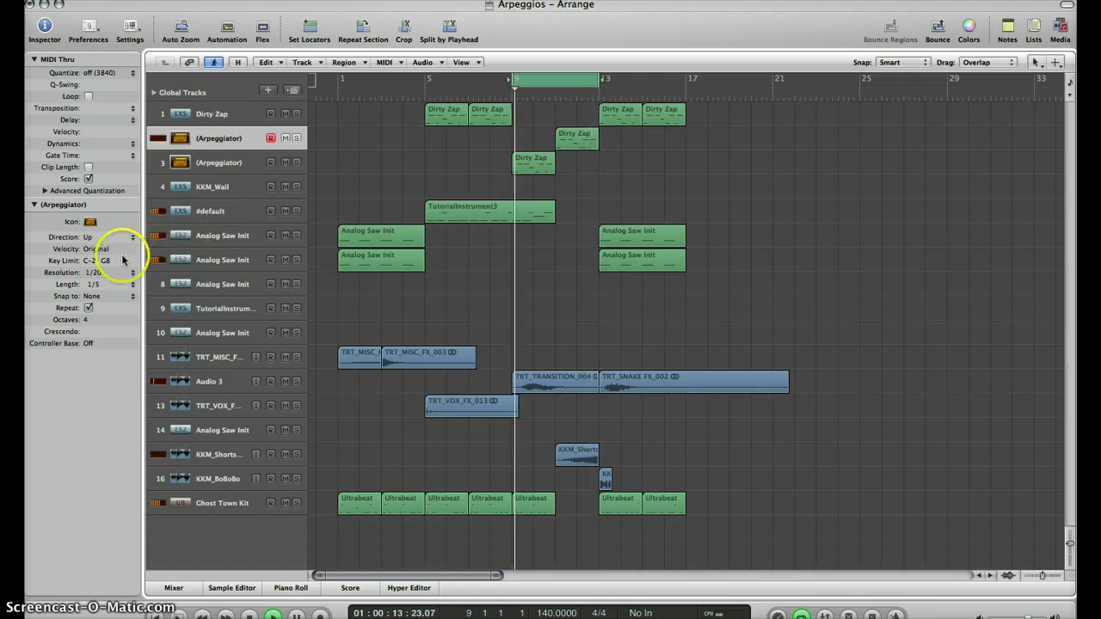
key(space)
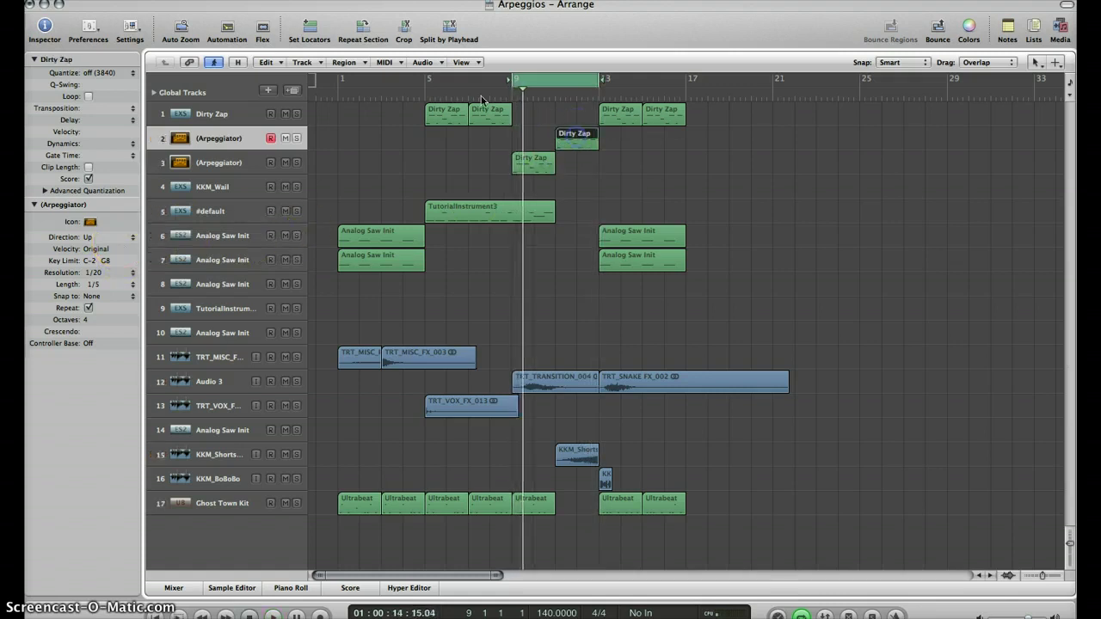
Set the track 2 Arpeggiator's direction to Up/Down, resolution to 1/8 and note length to 1/40, and start cycle playback
click(100, 241)
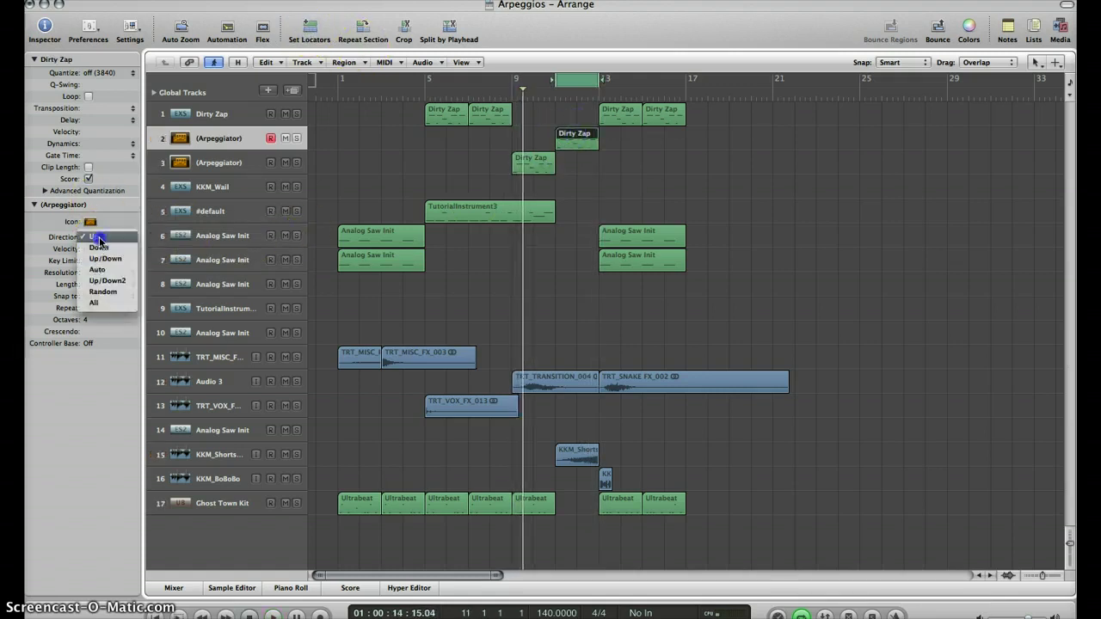
click(99, 273)
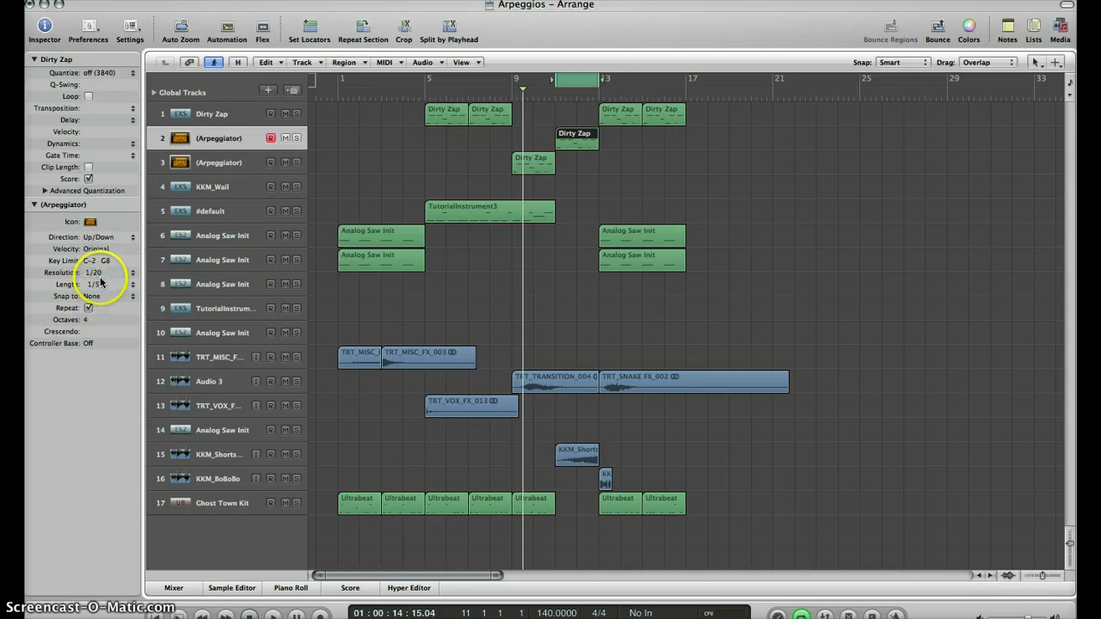
click(94, 273)
click(96, 240)
click(102, 291)
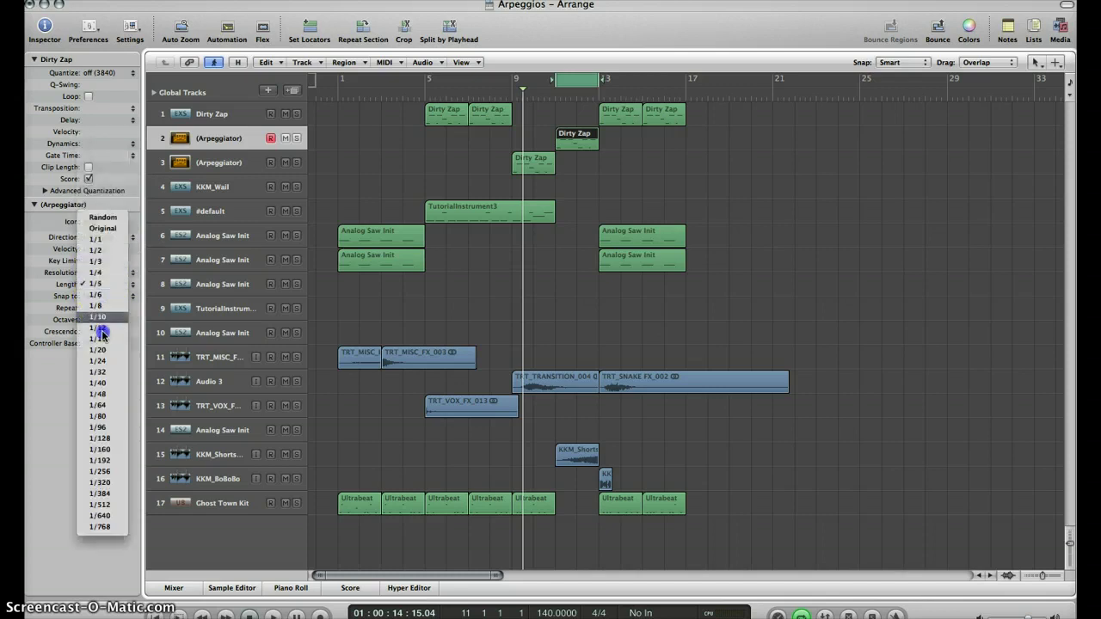
click(106, 383)
key(space)
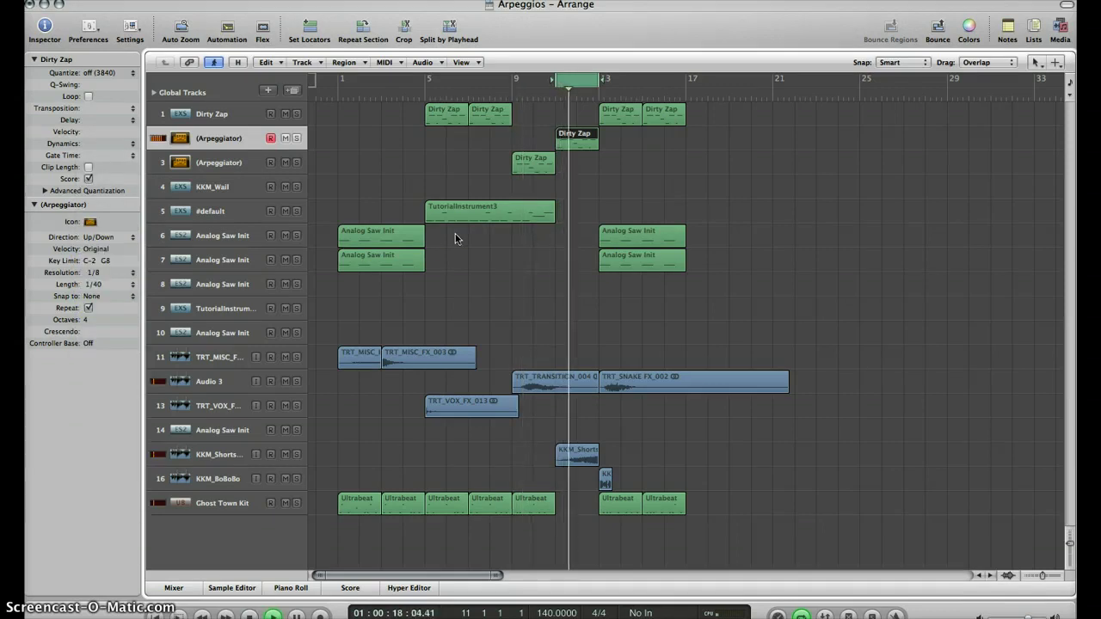
Try shorter note lengths of 1/48 and 1/64 on the track 2 Arpeggiator during playback, settling on 1/64
click(102, 291)
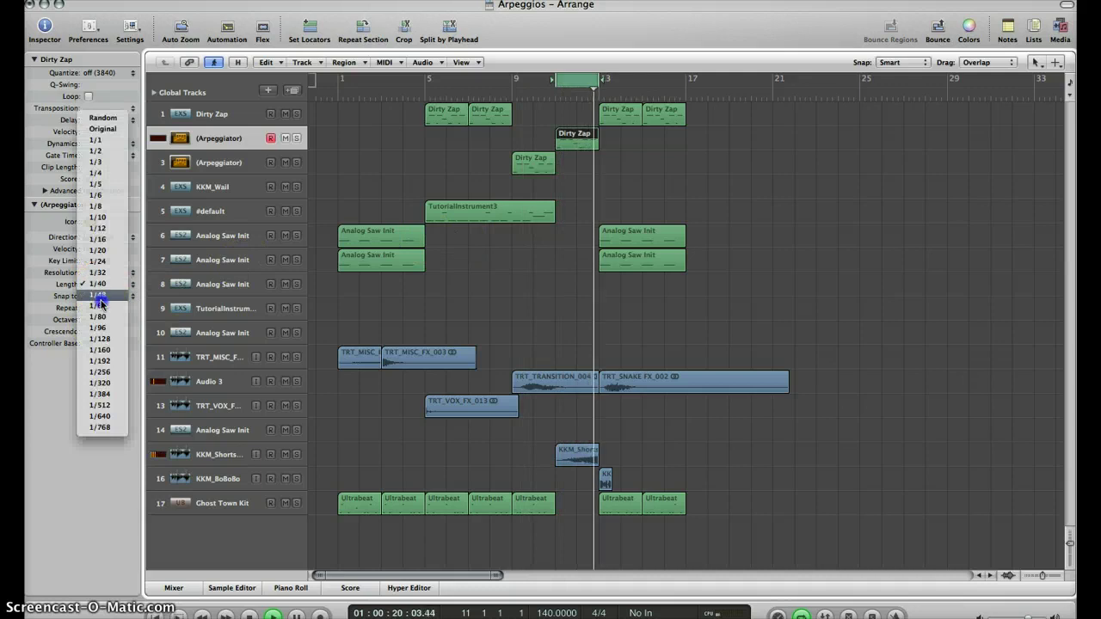
click(102, 297)
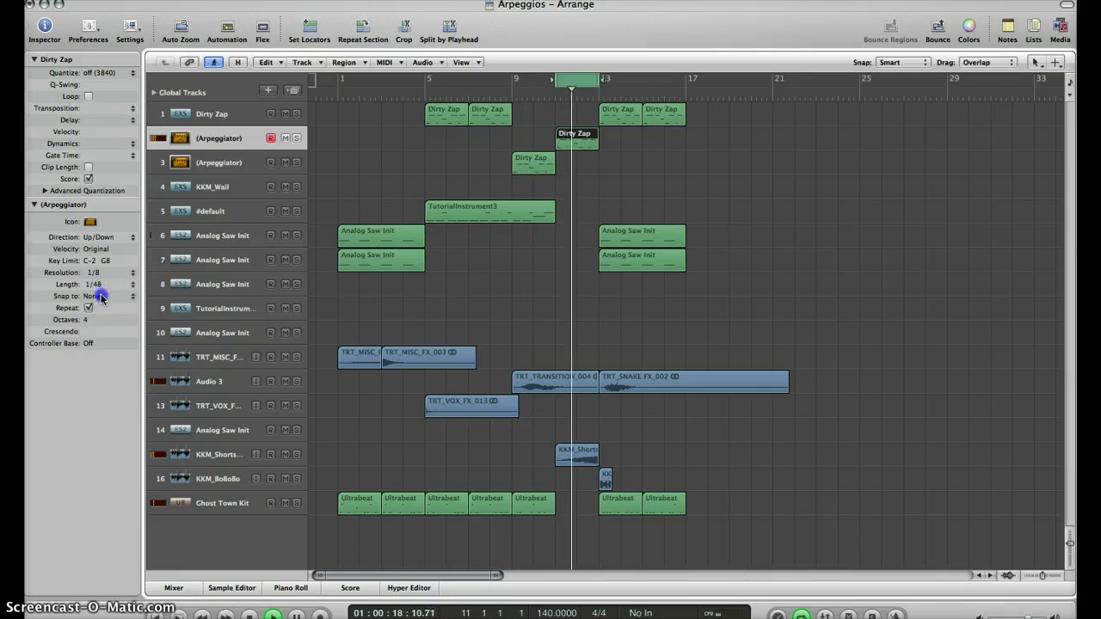
click(100, 289)
click(99, 298)
click(98, 289)
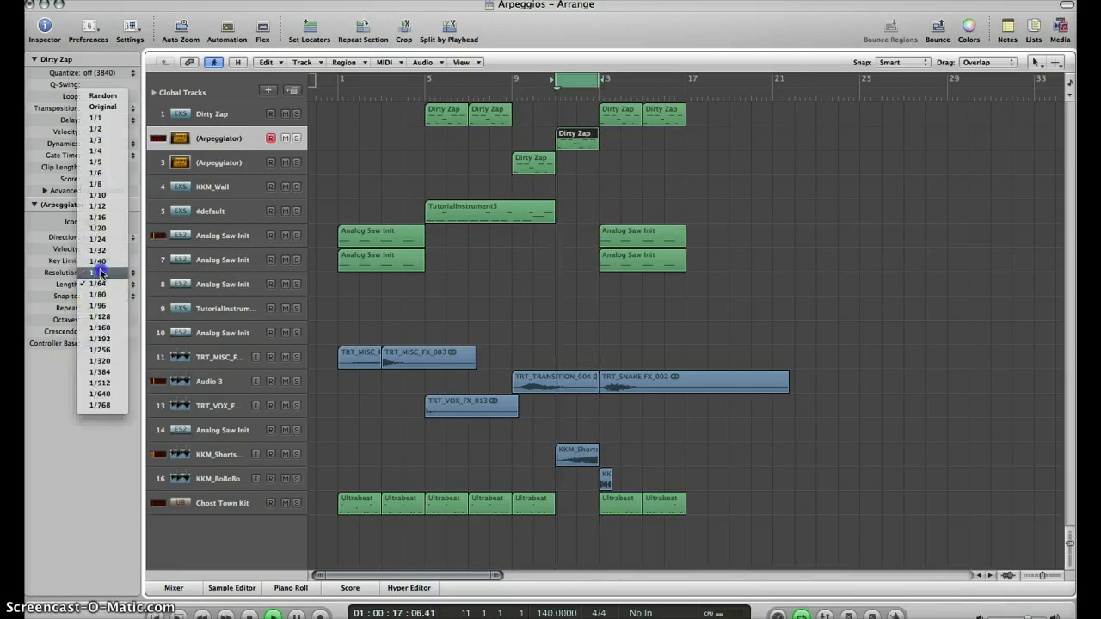
click(100, 284)
click(102, 289)
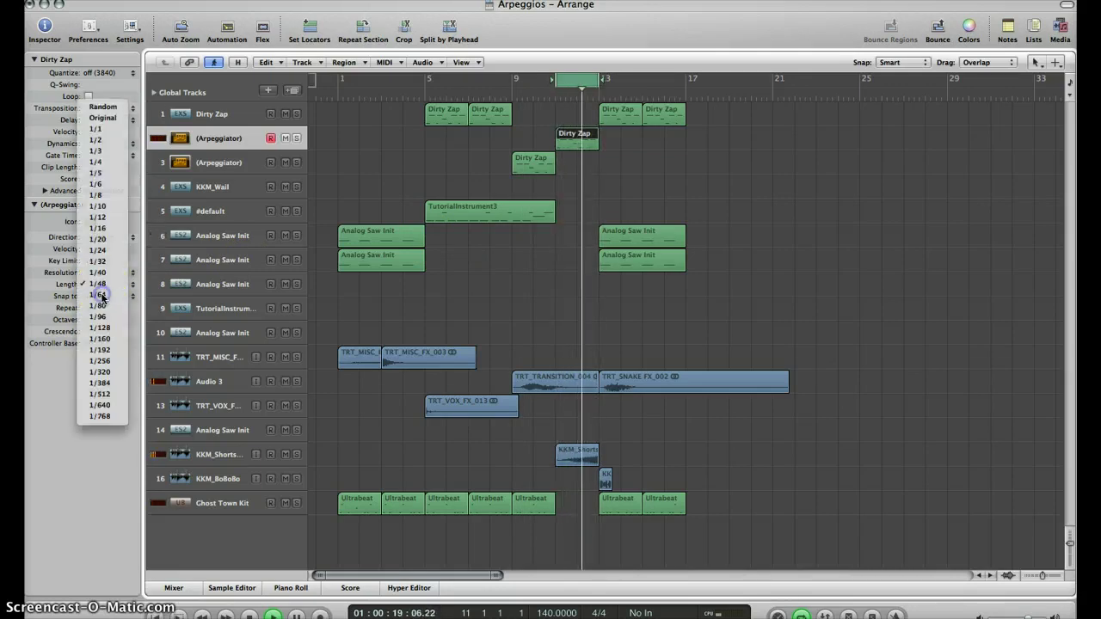
click(99, 297)
Raise the Inst 4 channel's volume to -7.0 in the Environment's Mixer layer, and return to the Arrange window
click(260, 0)
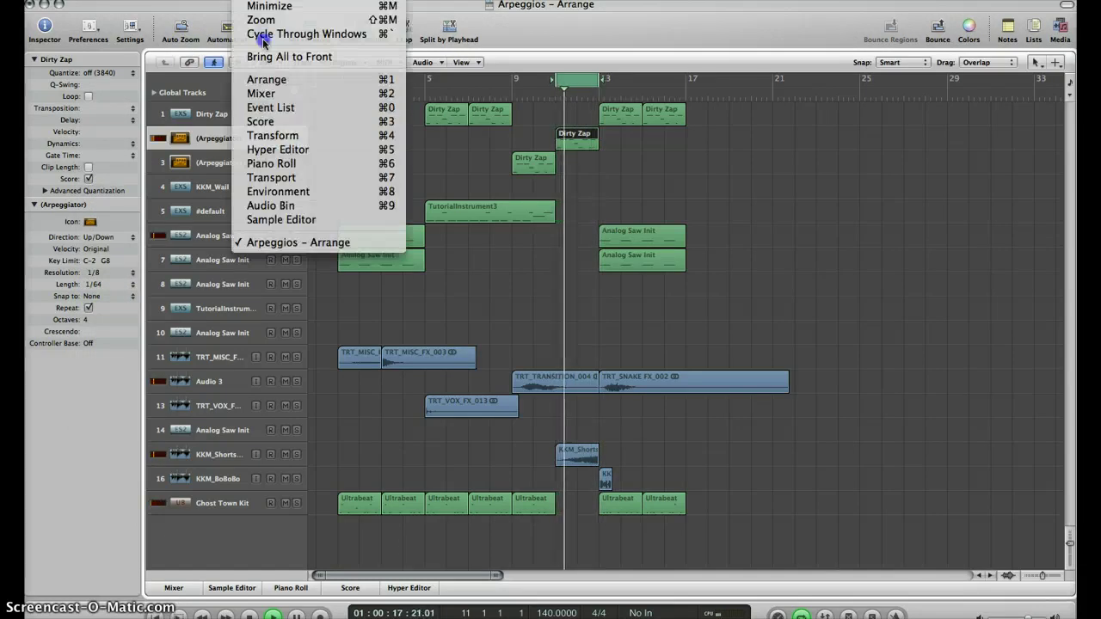
key(super+8)
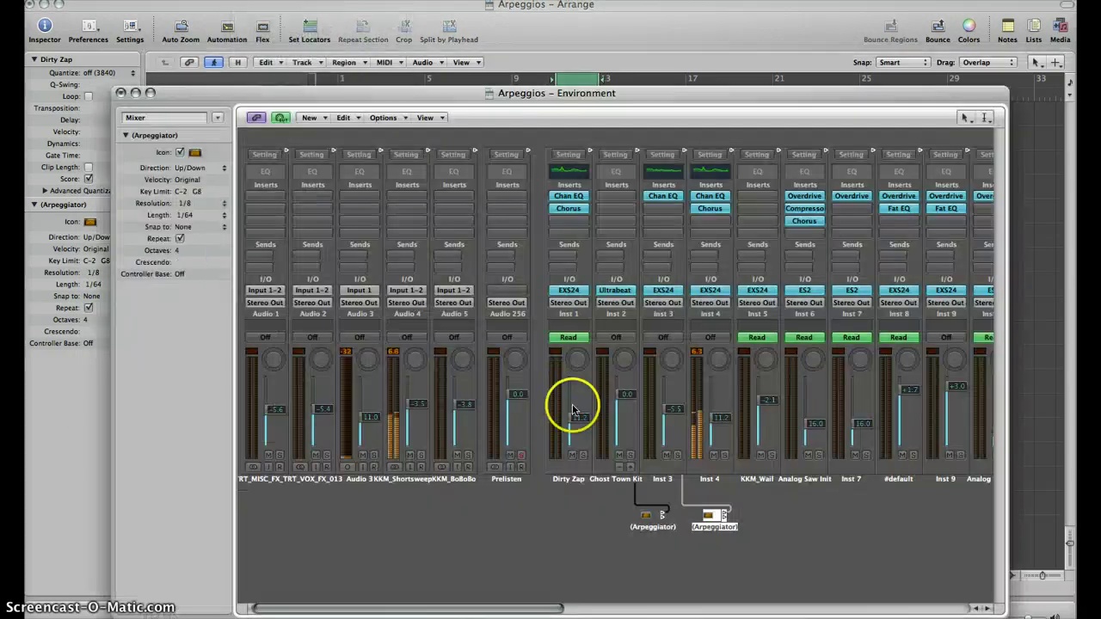
click(711, 412)
mouse_move(711, 412)
mouse_down()
mouse_move(711, 377)
mouse_move(712, 402)
mouse_up()
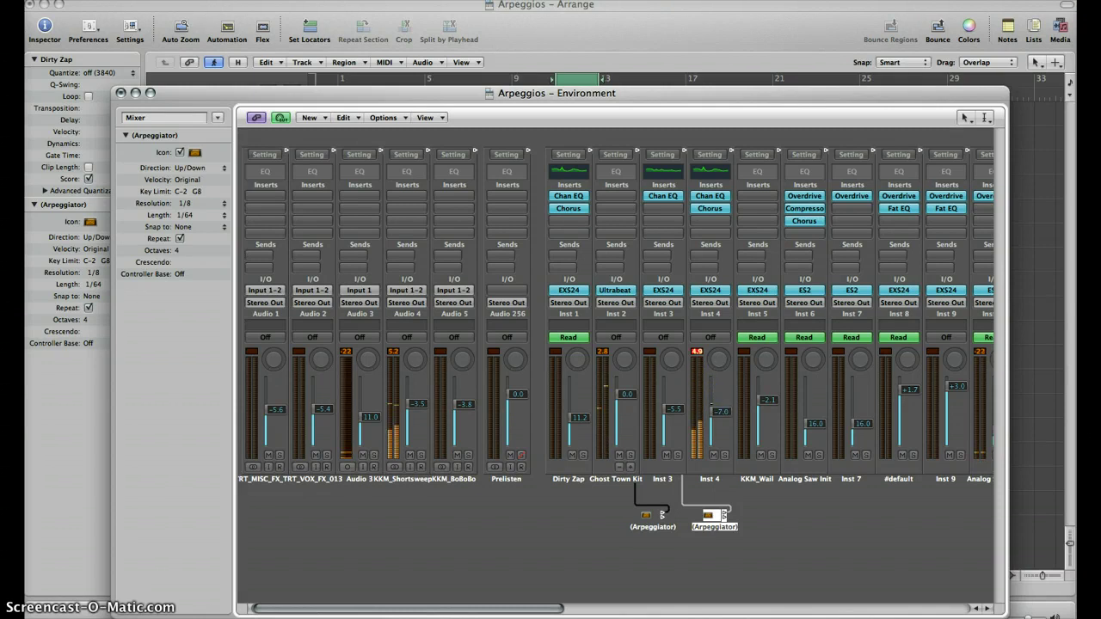
click(121, 92)
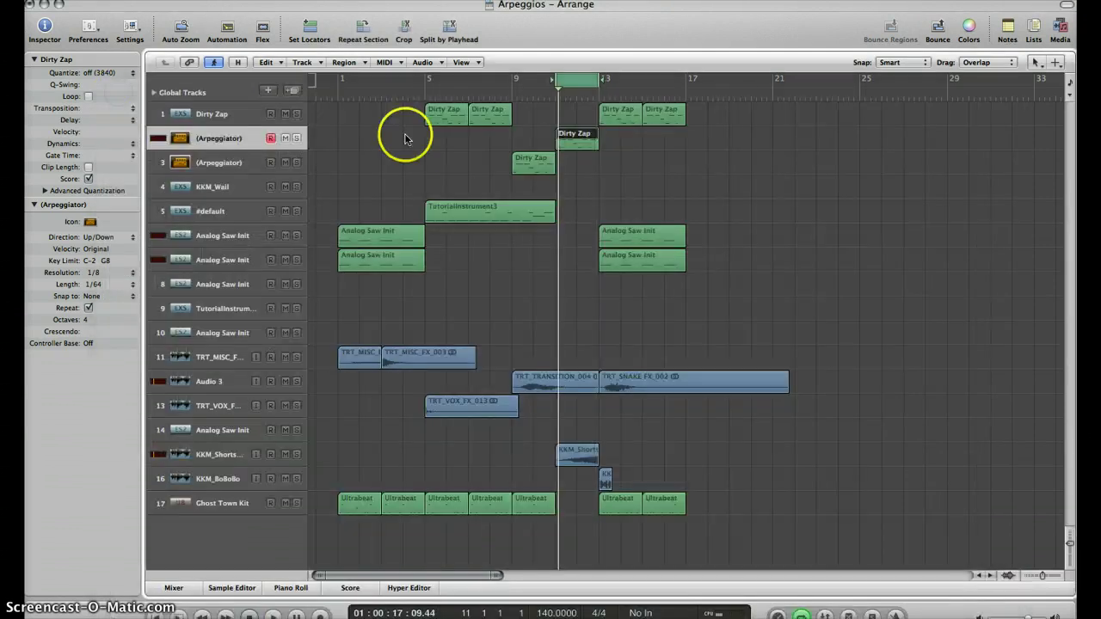
Extend the cycle area to span bars 1 to 17 and play through the whole arrangement
click(445, 179)
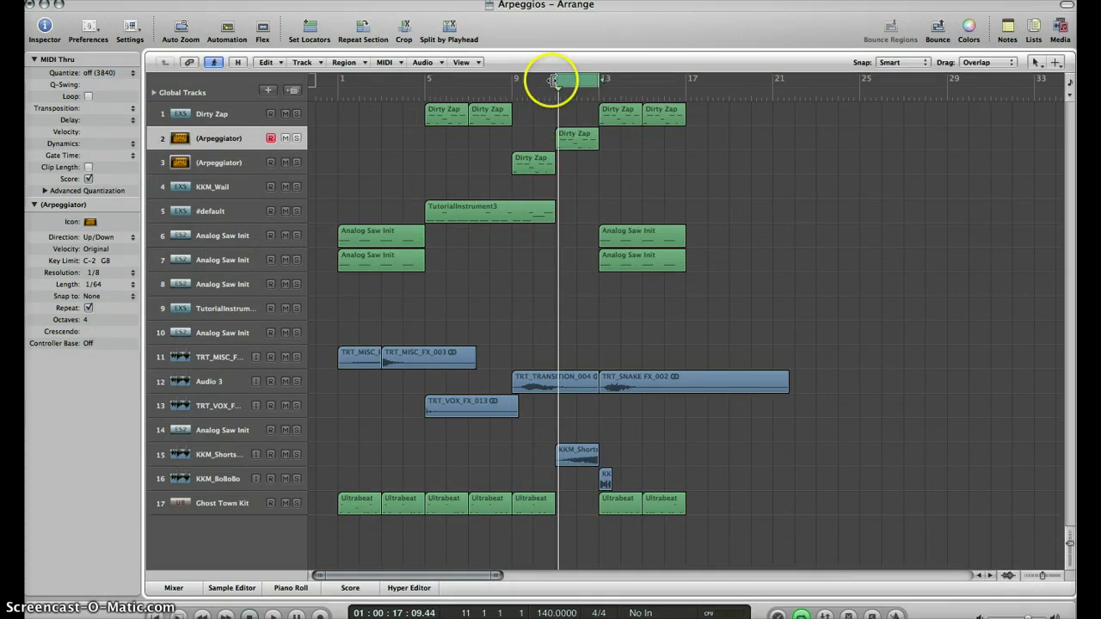
drag(555, 81, 337, 92)
drag(601, 77, 688, 78)
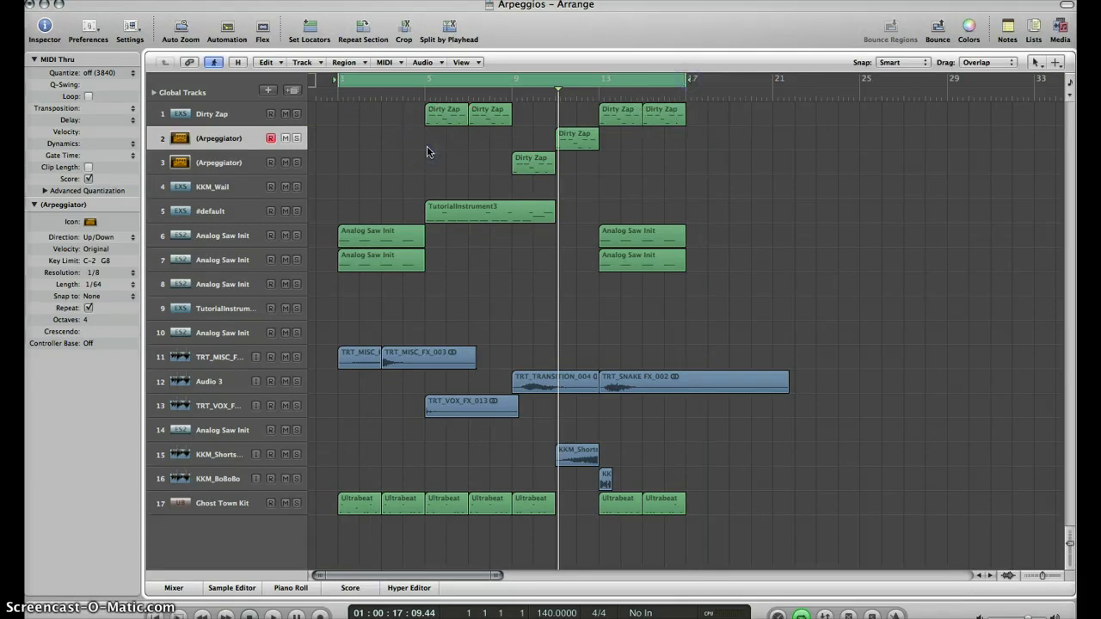
click(370, 167)
key(space)
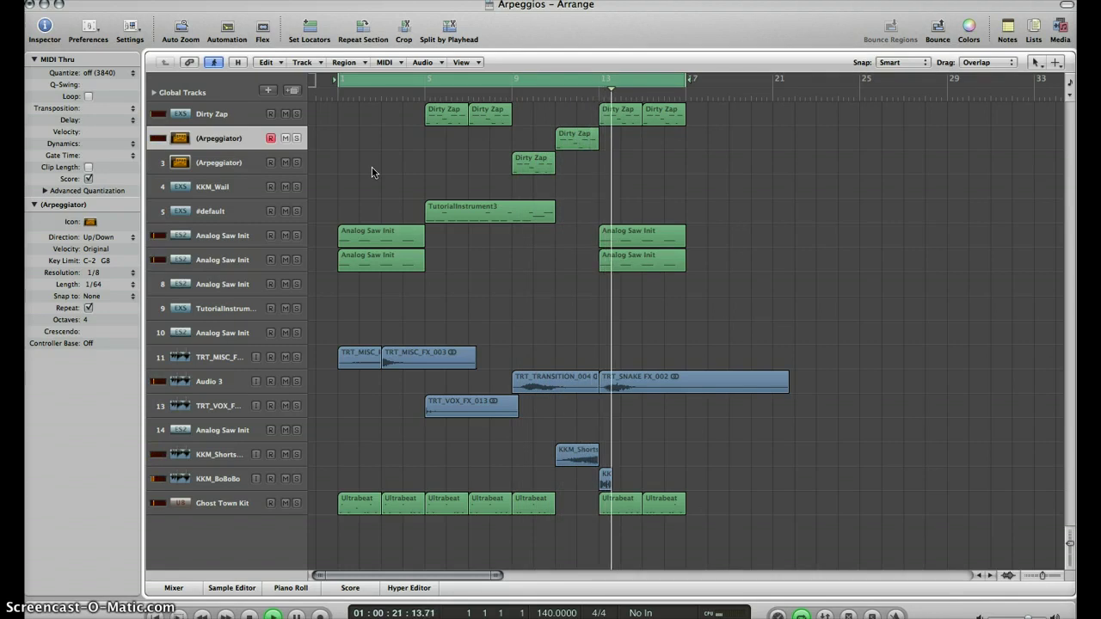
click(585, 259)
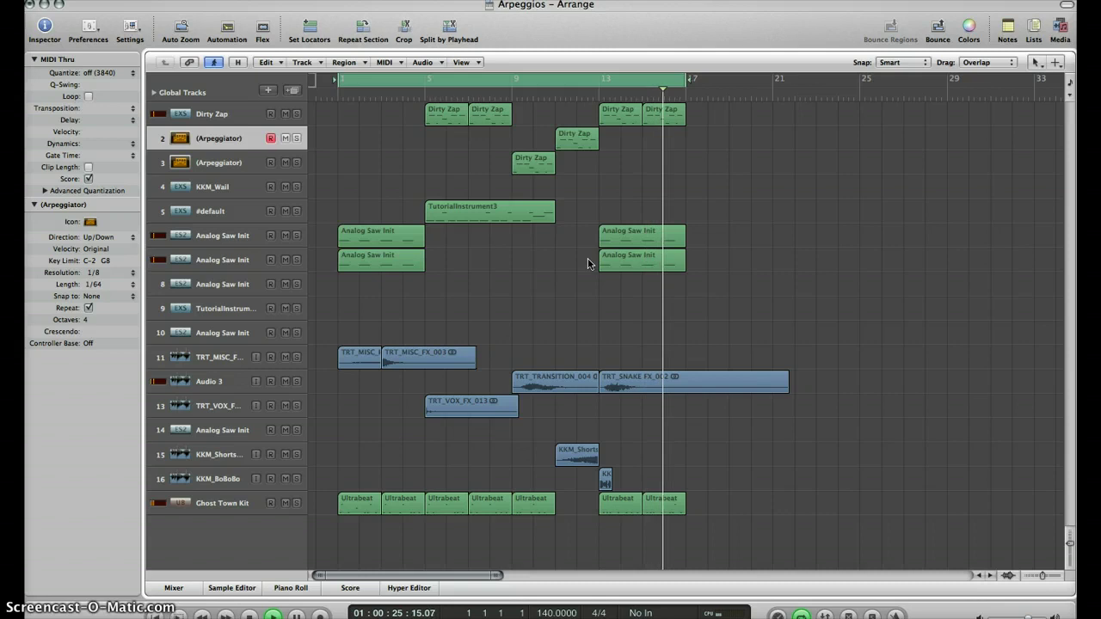
click(582, 268)
click(487, 302)
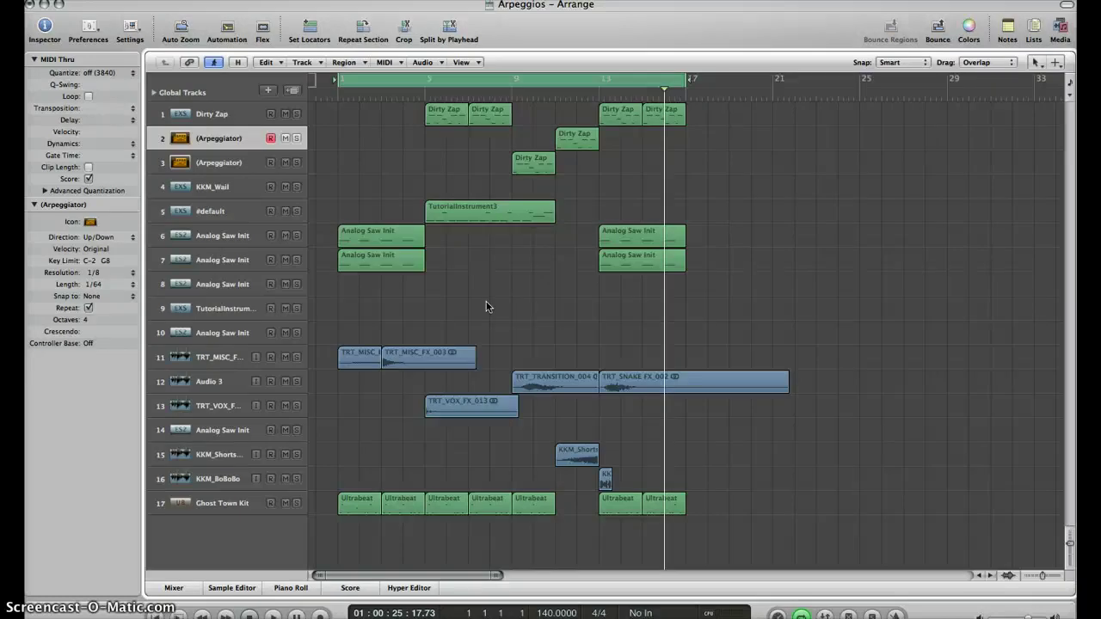
click(547, 315)
Look over the empty instrument tracks 8, 9 and 10 and their channel parameters
click(185, 284)
click(214, 309)
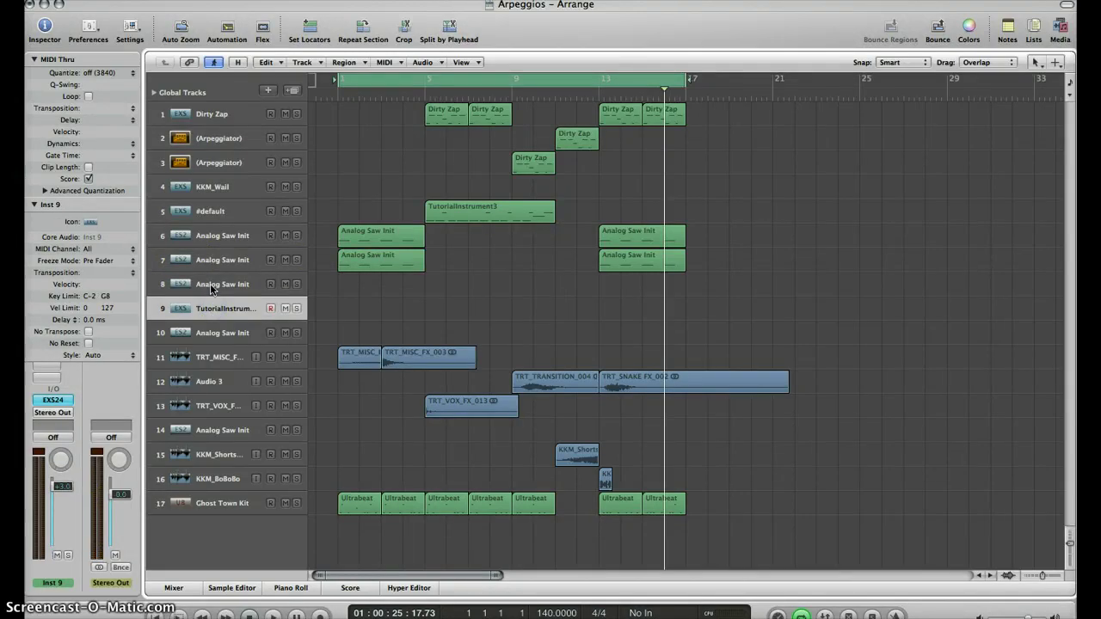
click(211, 289)
scroll(442, 292, right, 1)
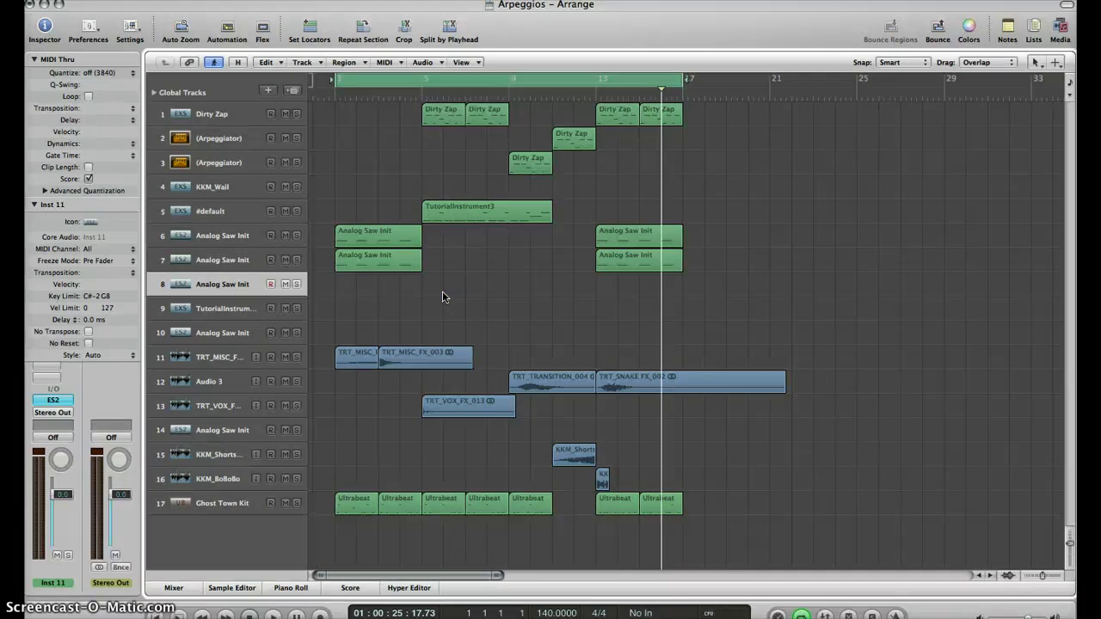
click(246, 308)
click(209, 333)
click(219, 284)
click(370, 288)
Compare the arpeggio settings of the two Arpeggiator tracks
click(202, 138)
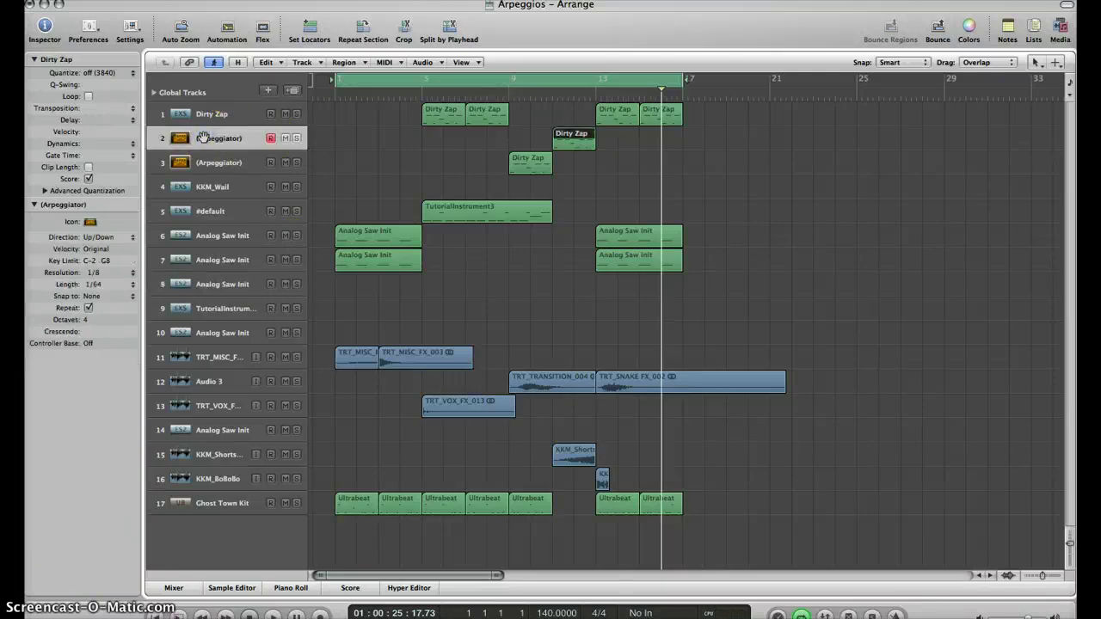
click(208, 164)
click(218, 142)
click(223, 163)
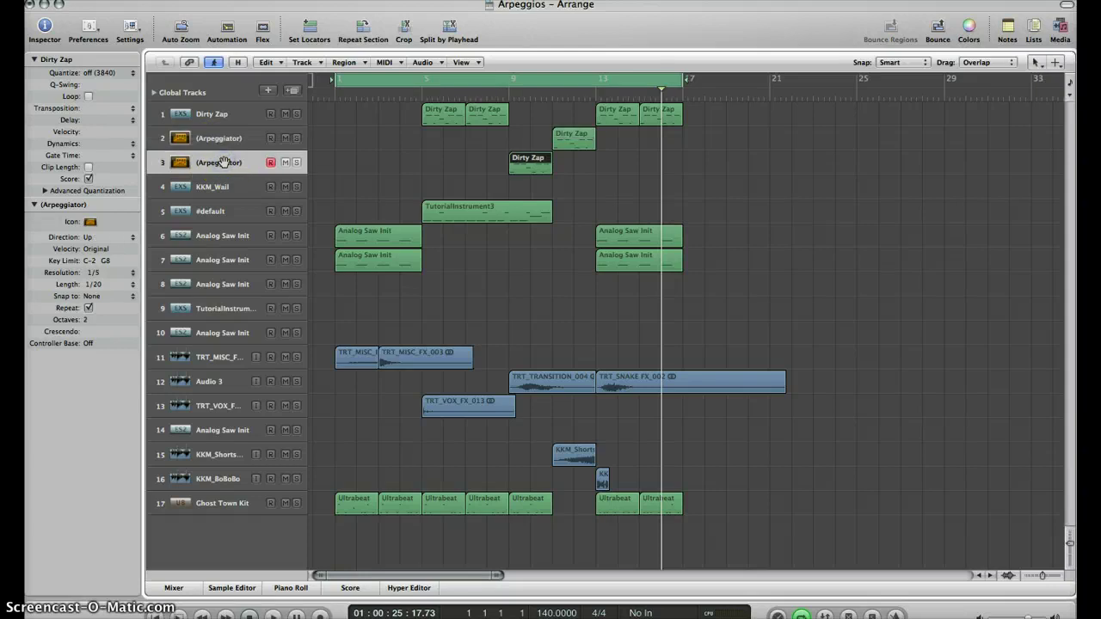